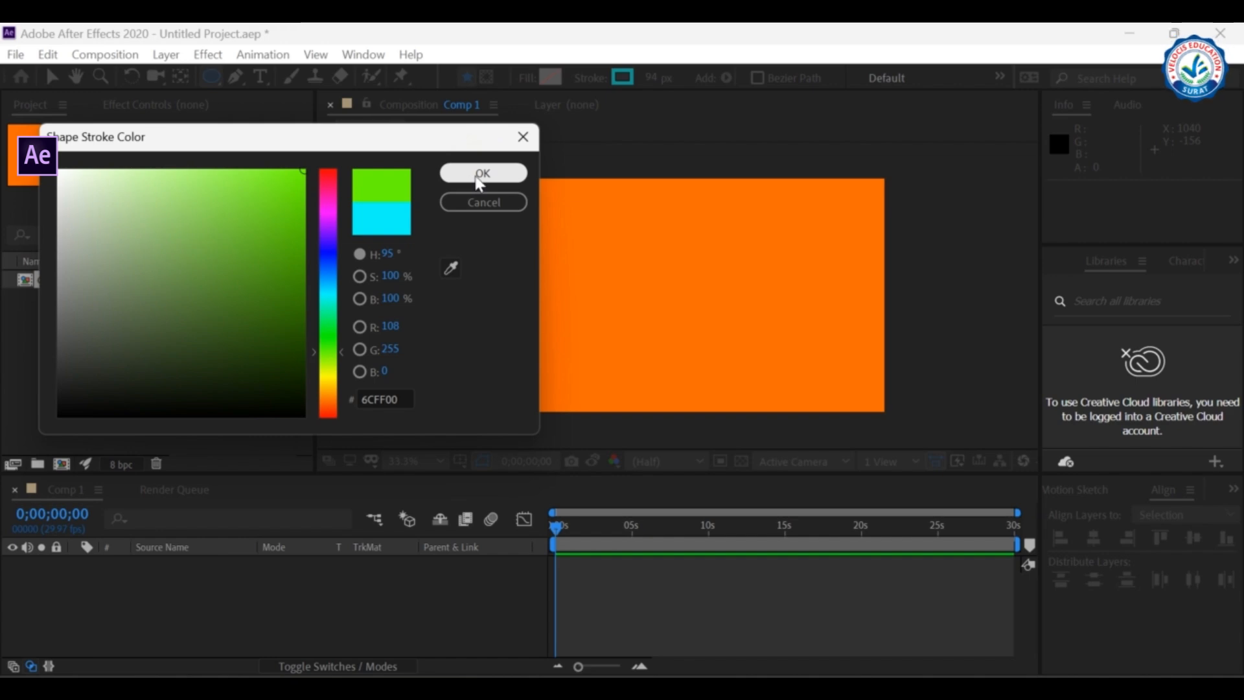
- Set the stroke width to 79 px and draw an unfilled green-stroked circle near the middle of the orange composition
left_click_drag(655, 80, 643, 80)
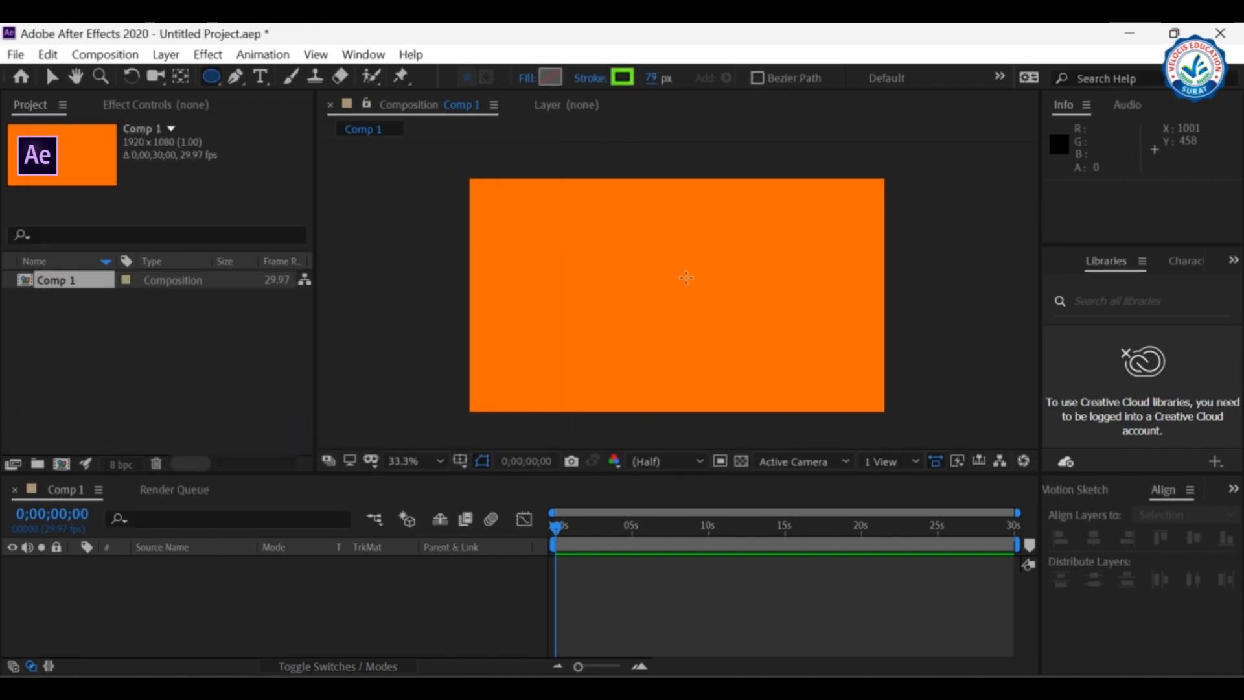
left_click_drag(590, 218, 770, 379)
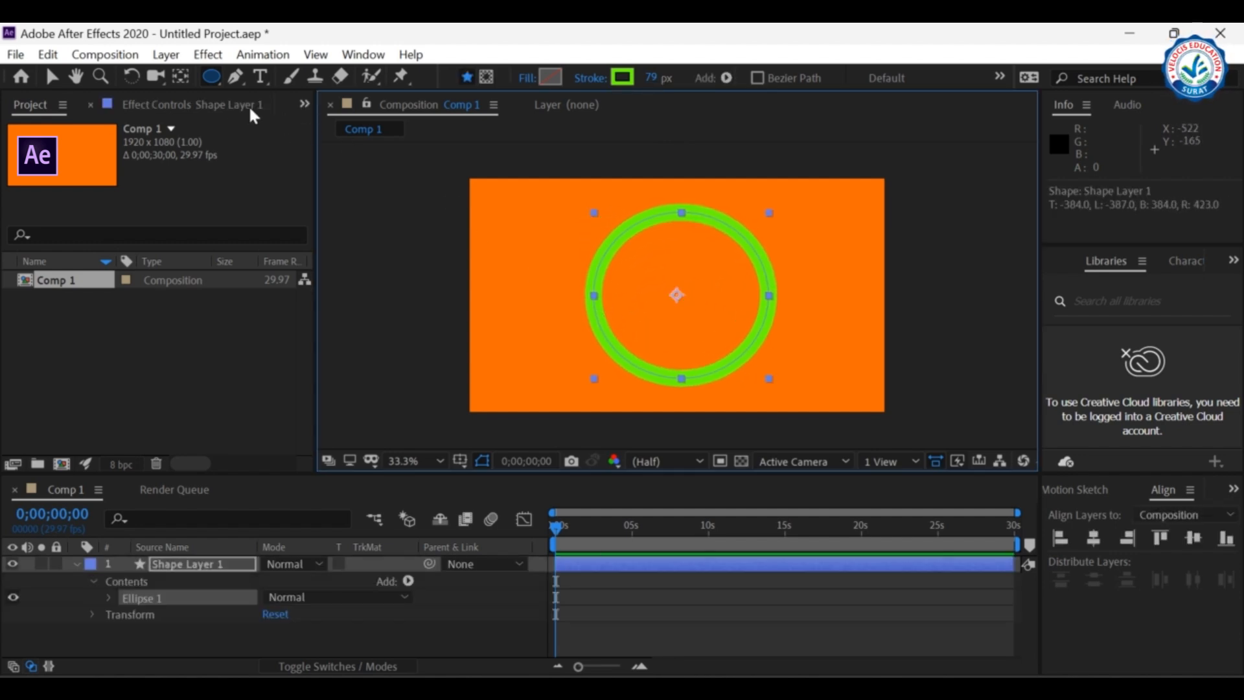
- Scale the circle down slightly and center it horizontally and vertically in the composition
left_click(51, 77)
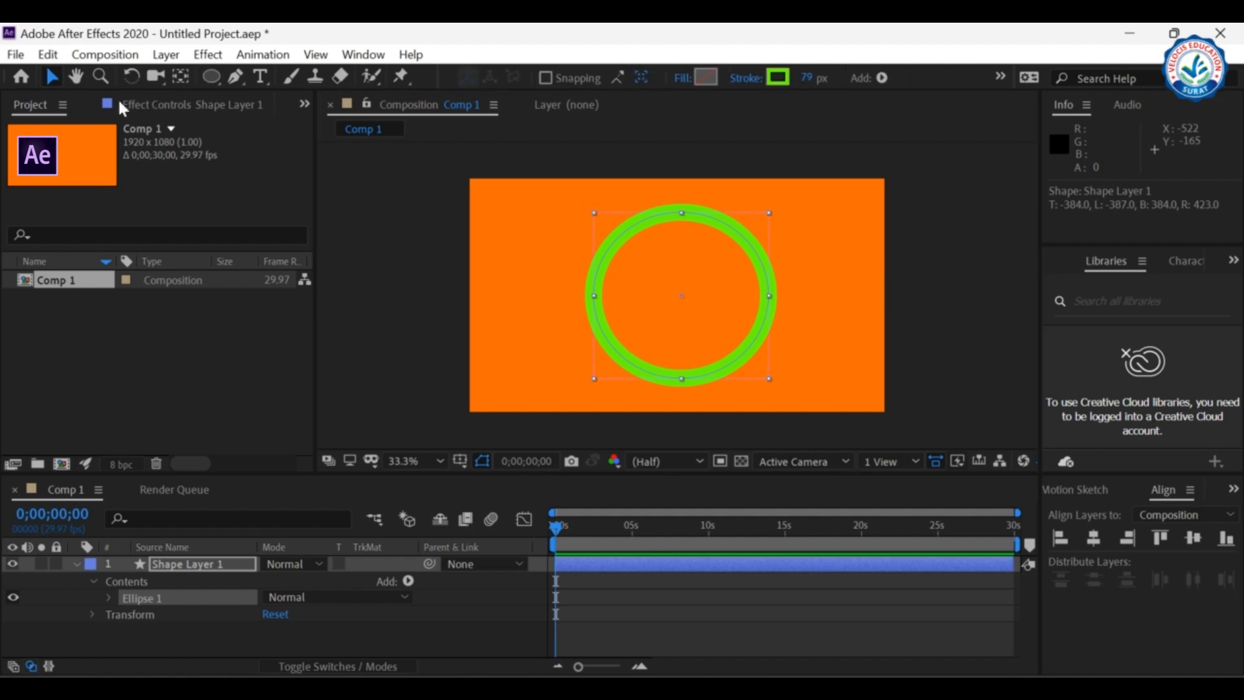
left_click_drag(757, 345, 730, 364)
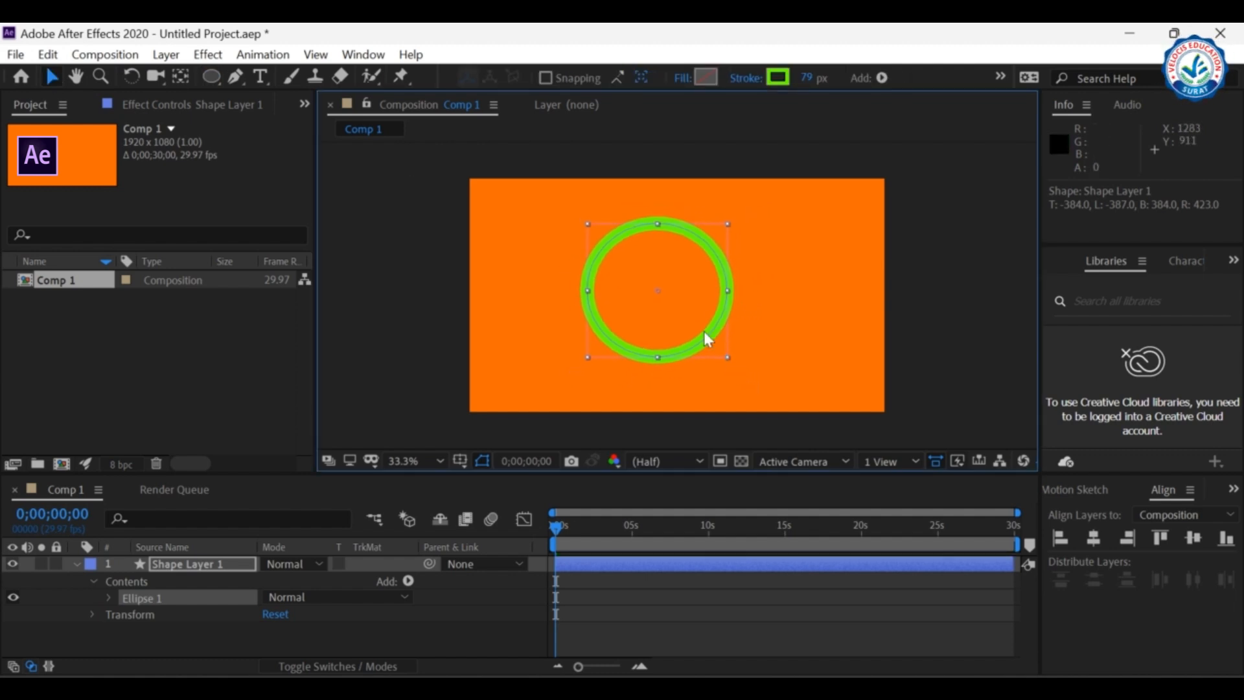
left_click(1092, 539)
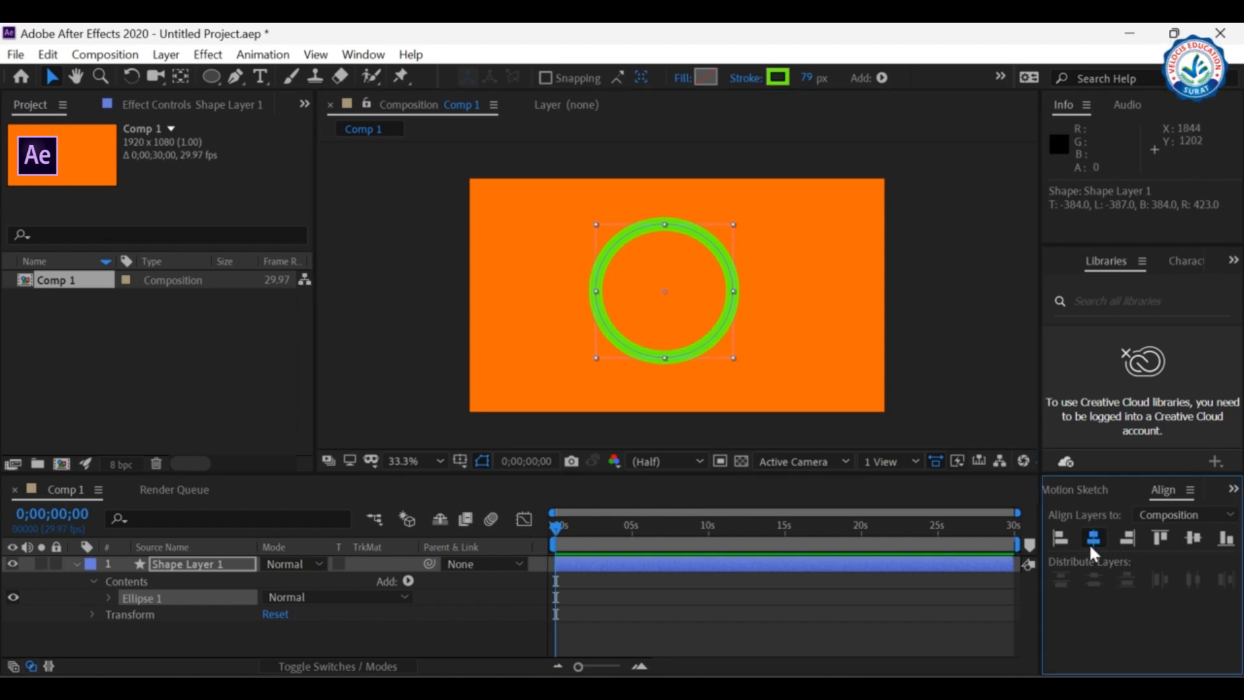
left_click(1193, 539)
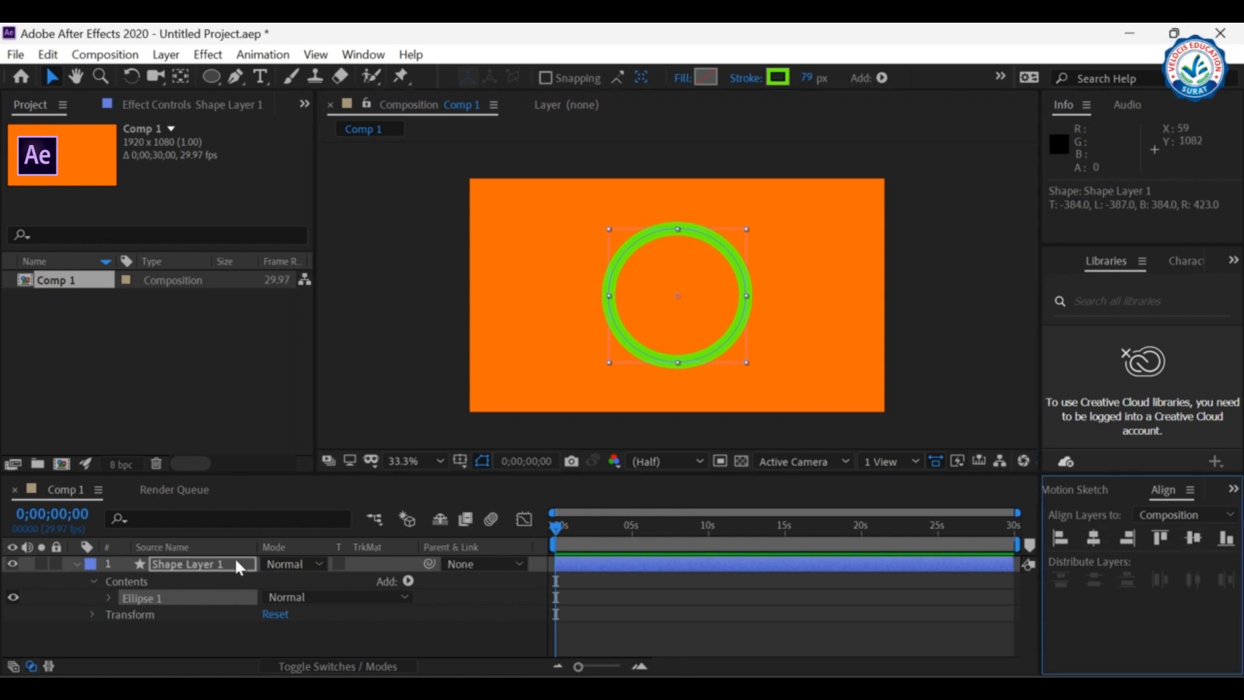
- Add Trim Paths to the contents of Shape Layer 1 and expand its properties
left_click(200, 563)
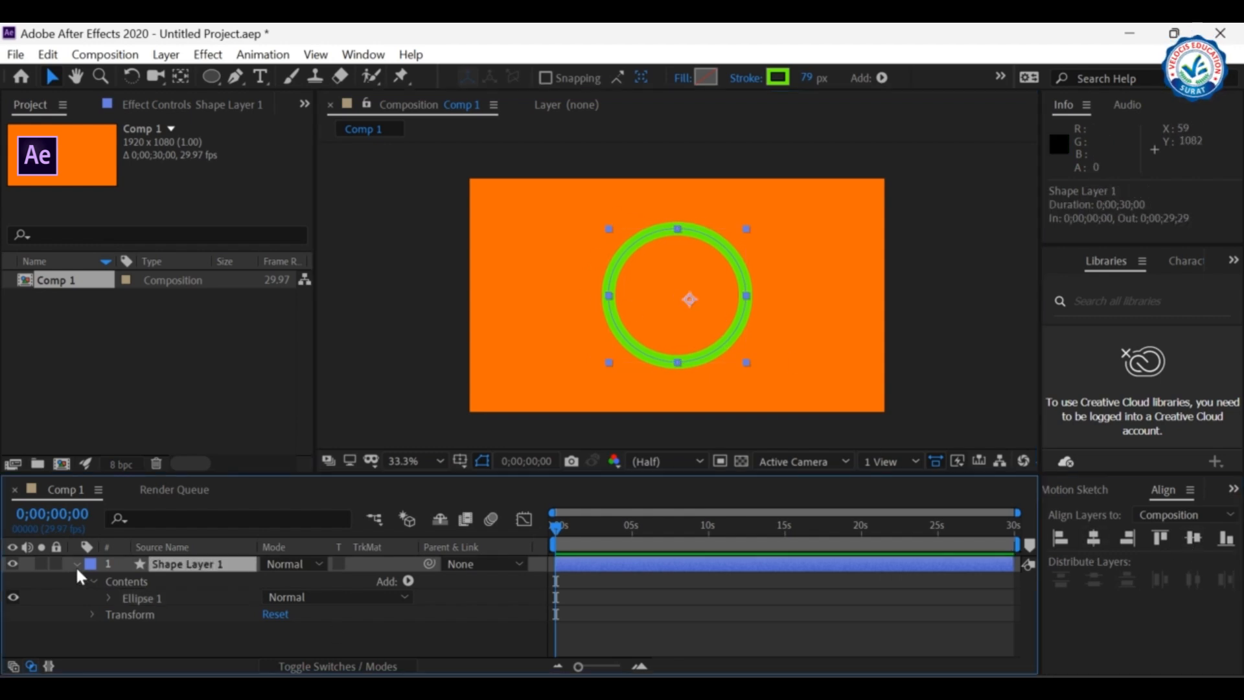
left_click(108, 597)
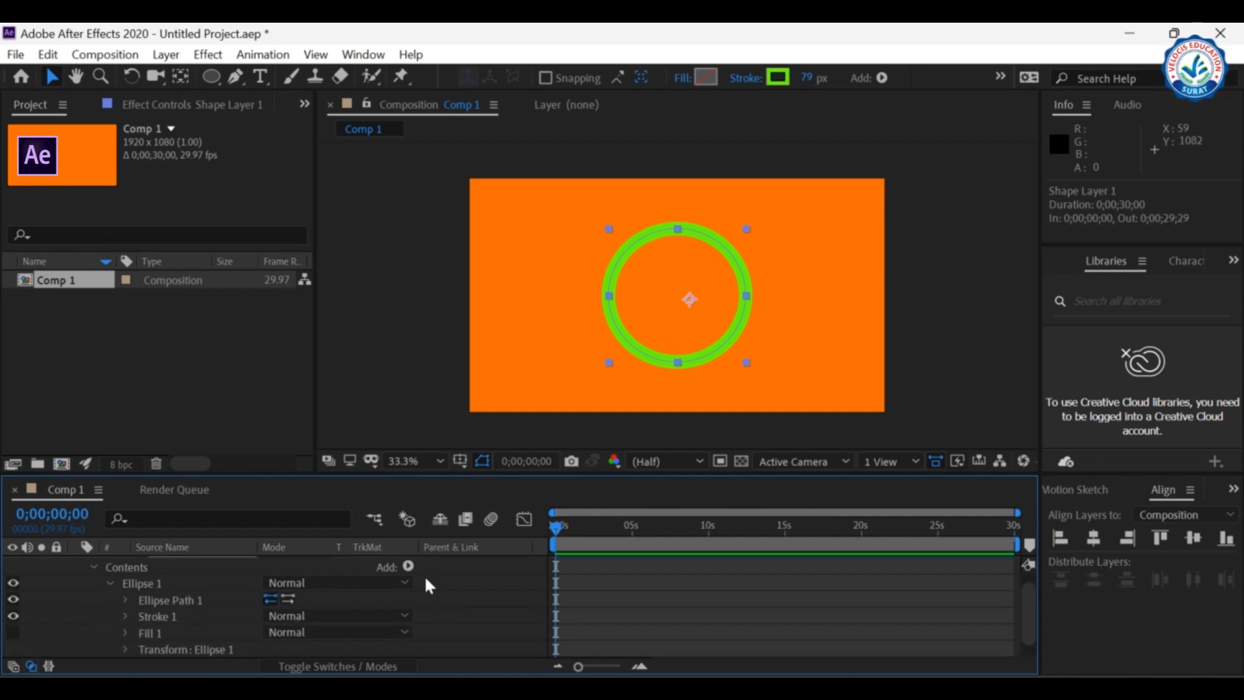
left_click(409, 566)
left_click(385, 437)
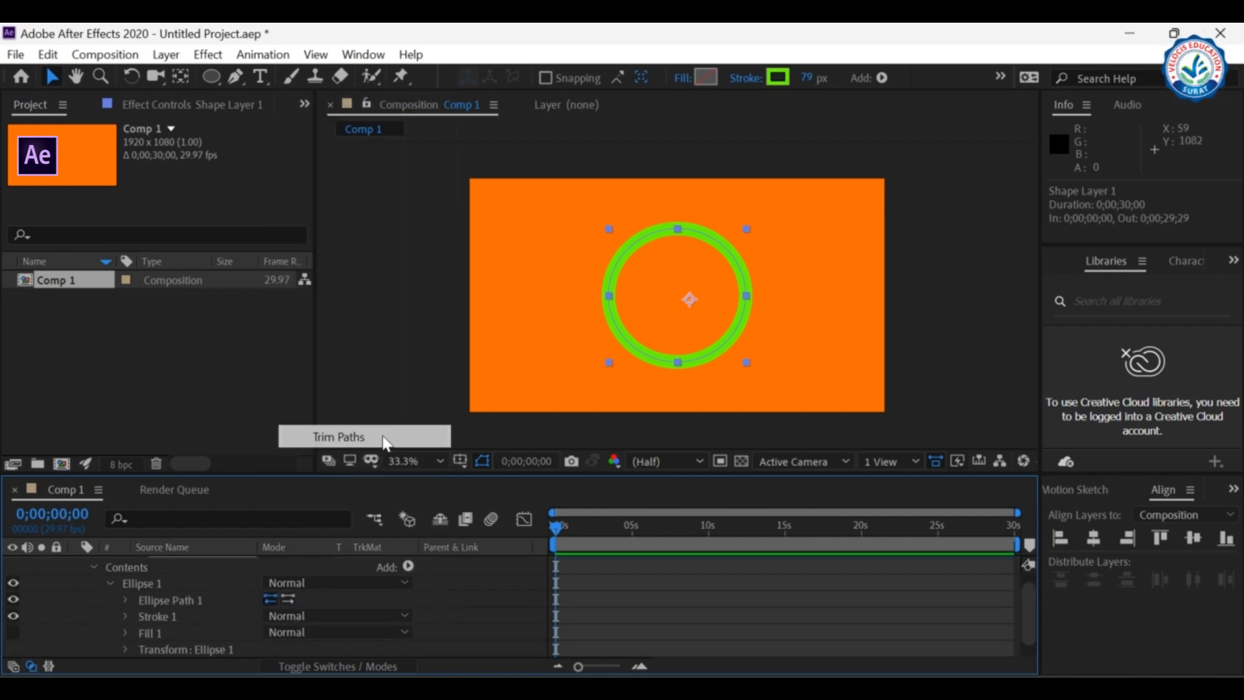
scroll(125, 625, "down", 1)
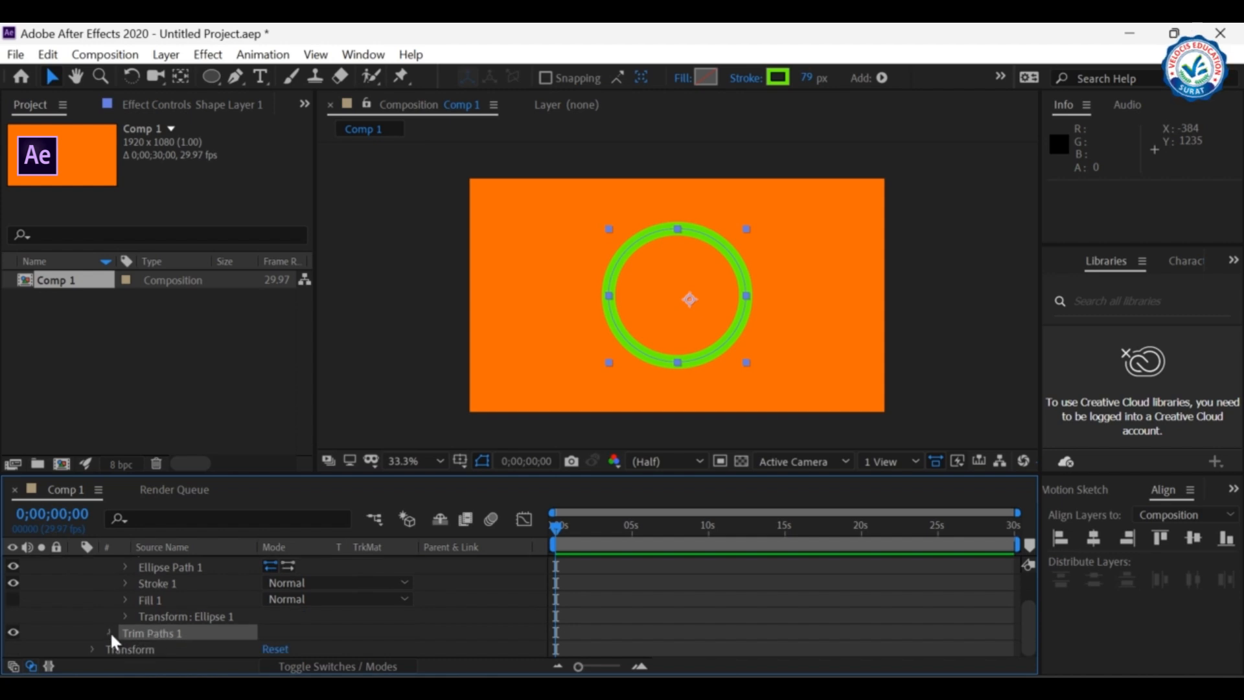
left_click(108, 634)
scroll(201, 598, "down", 2)
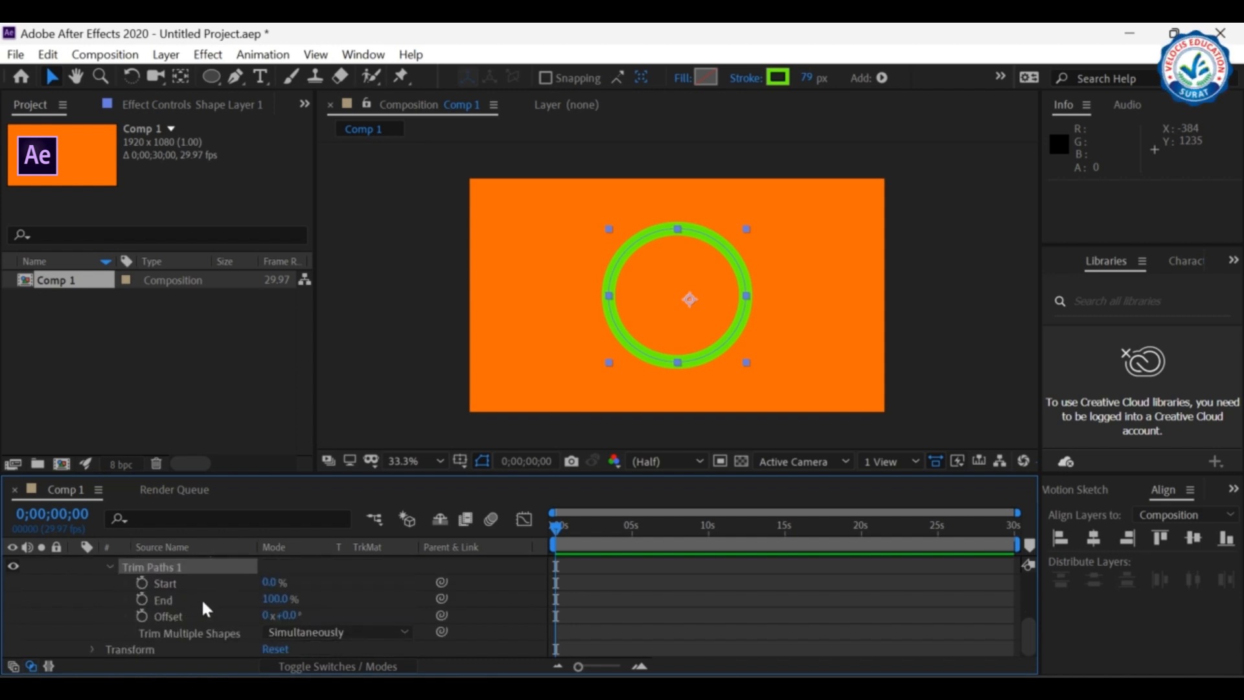
- Enable keyframing for the Trim Paths End value and set it to 0% at the start of the timeline
left_click(142, 599)
left_click(275, 599)
type("0")
key("Return")
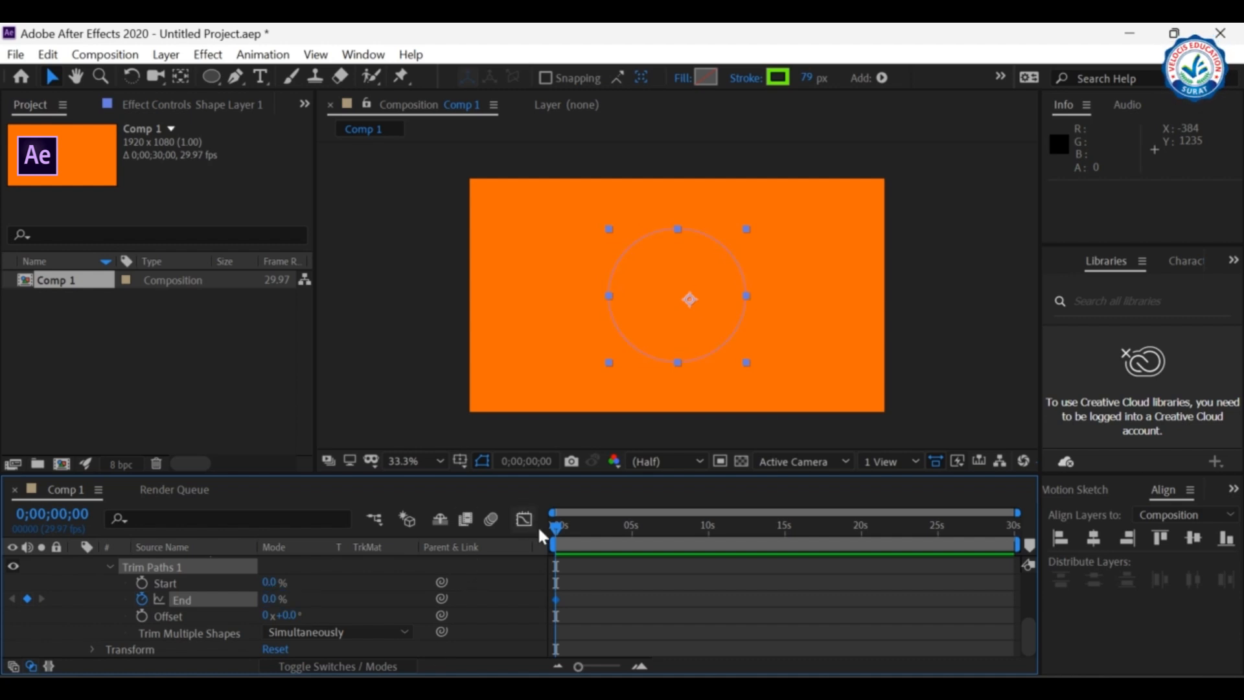
- Add a Trim Paths End keyframe of 100% at about 5 seconds and return the playhead to the start
left_click_drag(556, 530, 633, 535)
left_click(268, 600)
type("100")
key("Return")
mouse_move(631, 523)
left_mouse_down()
mouse_move(524, 527)
mouse_move(636, 531)
mouse_move(507, 542)
left_mouse_up()
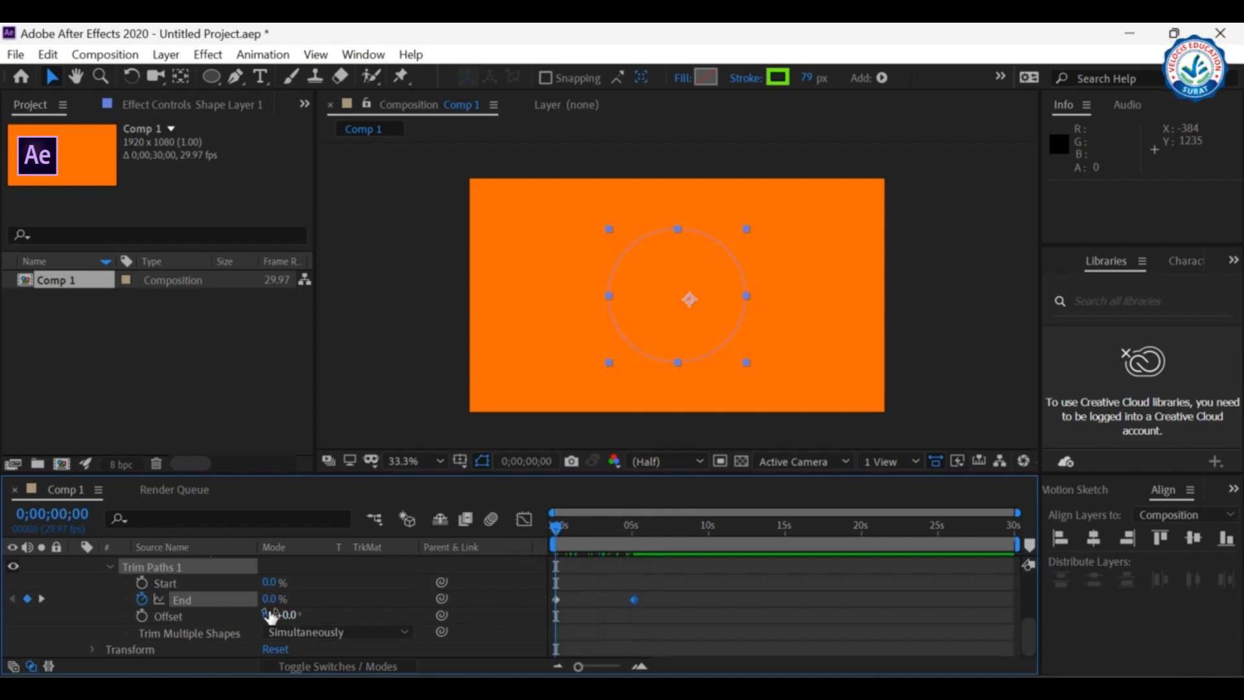
- Collapse Shape Layer 1's properties and duplicate the layer
scroll(205, 630, "up", 5)
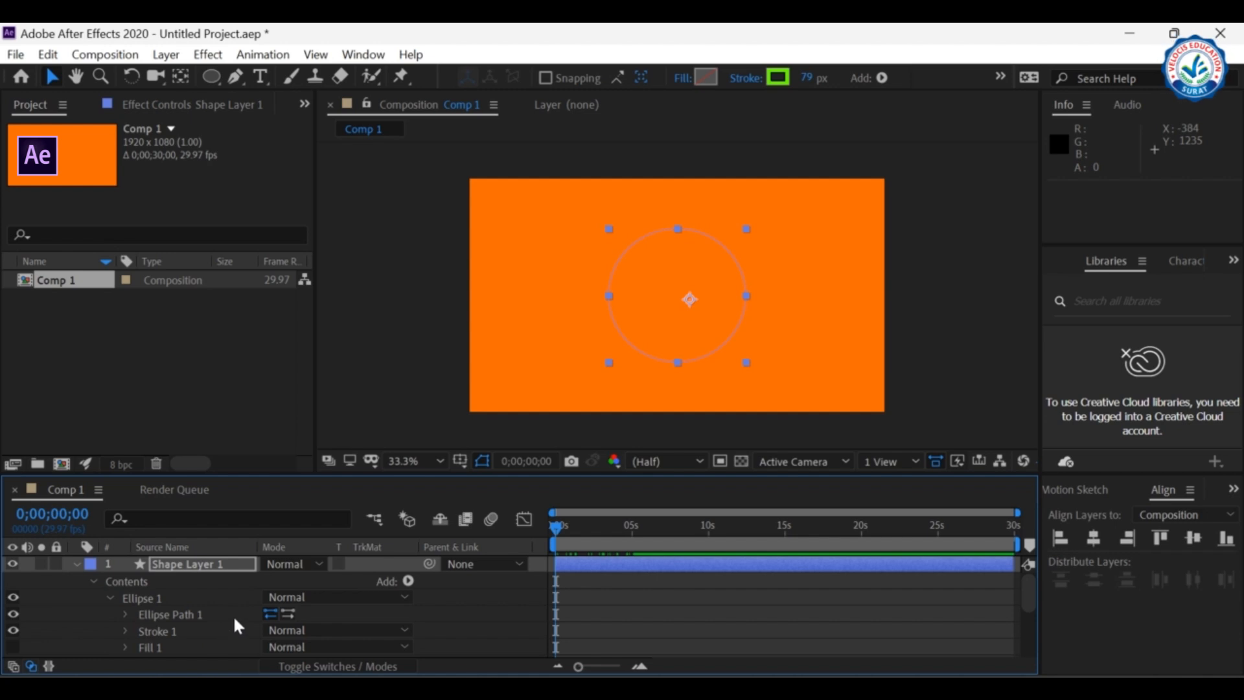
scroll(239, 612, "down", 5)
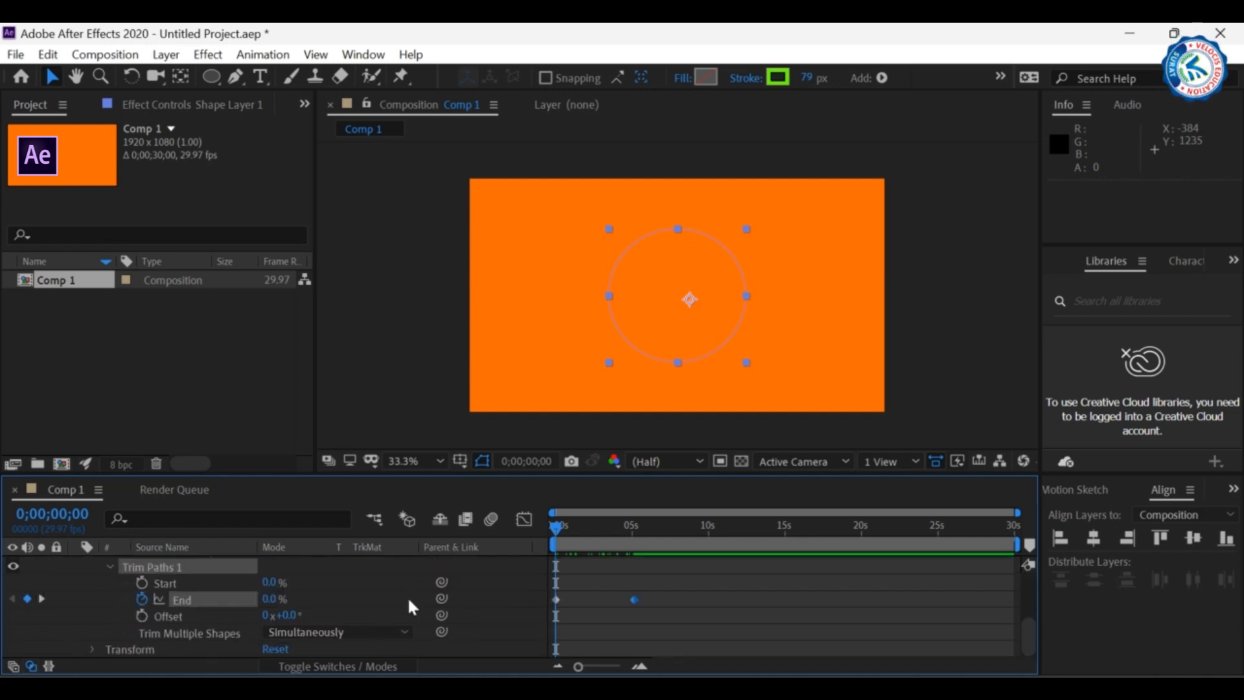
scroll(243, 625, "up", 5)
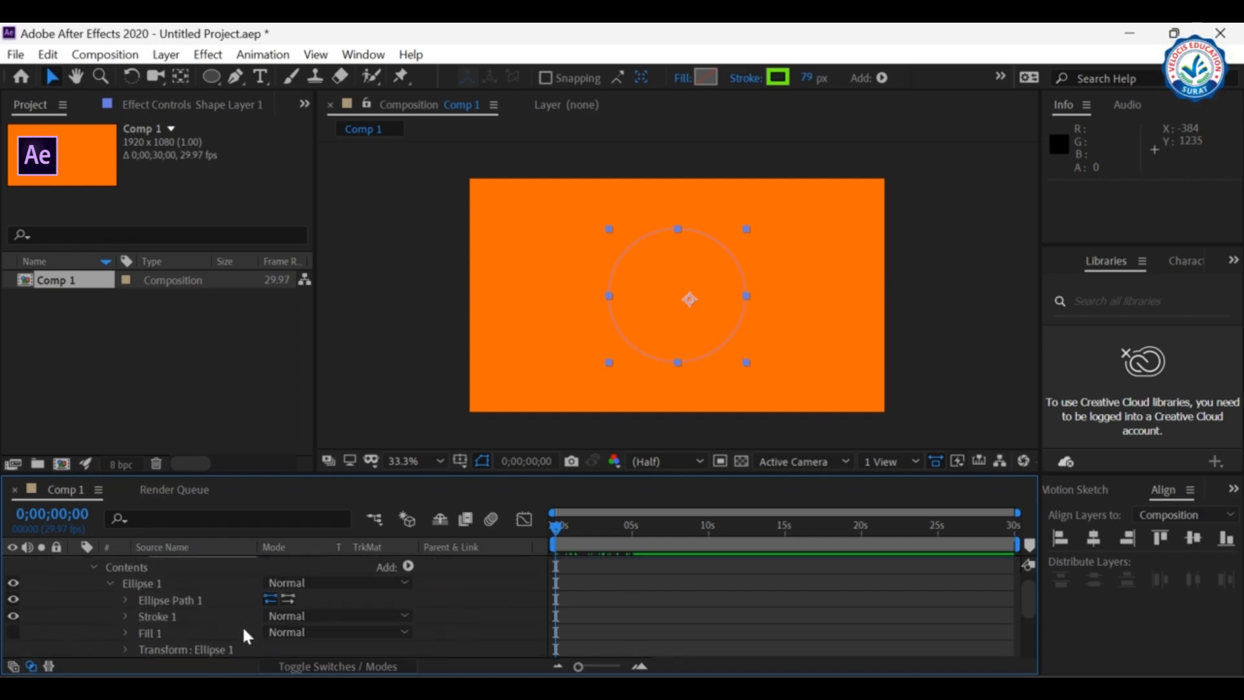
left_click(76, 564)
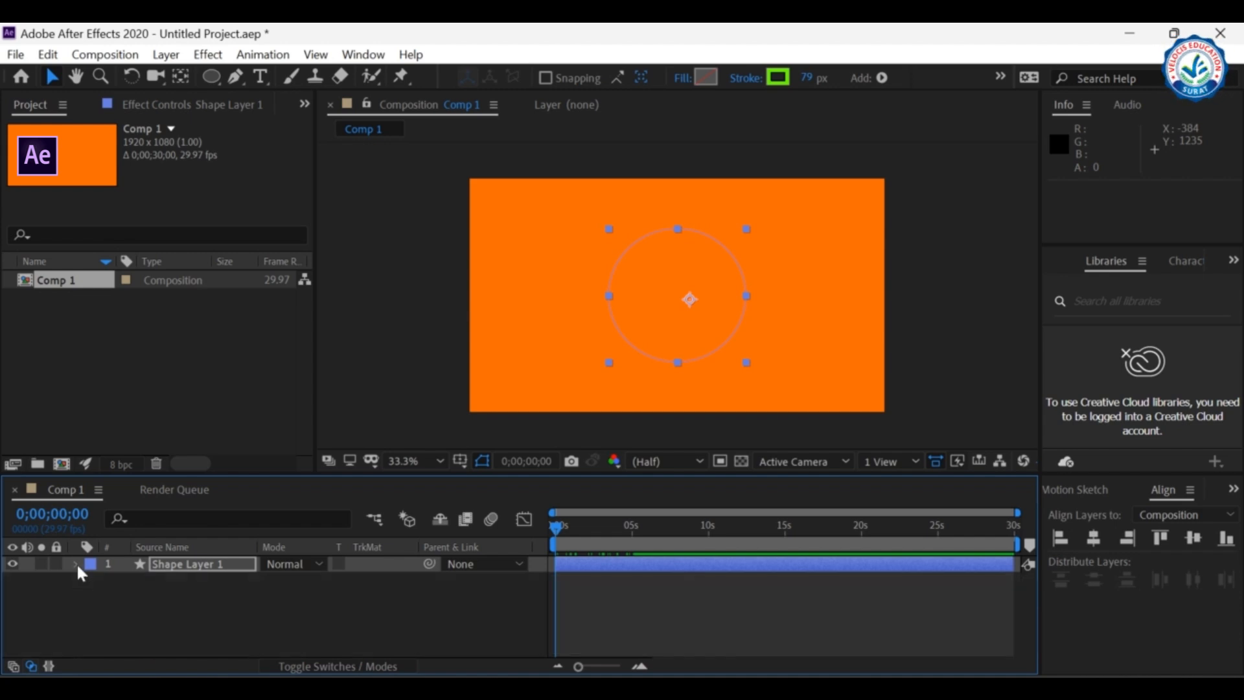
left_click(177, 567)
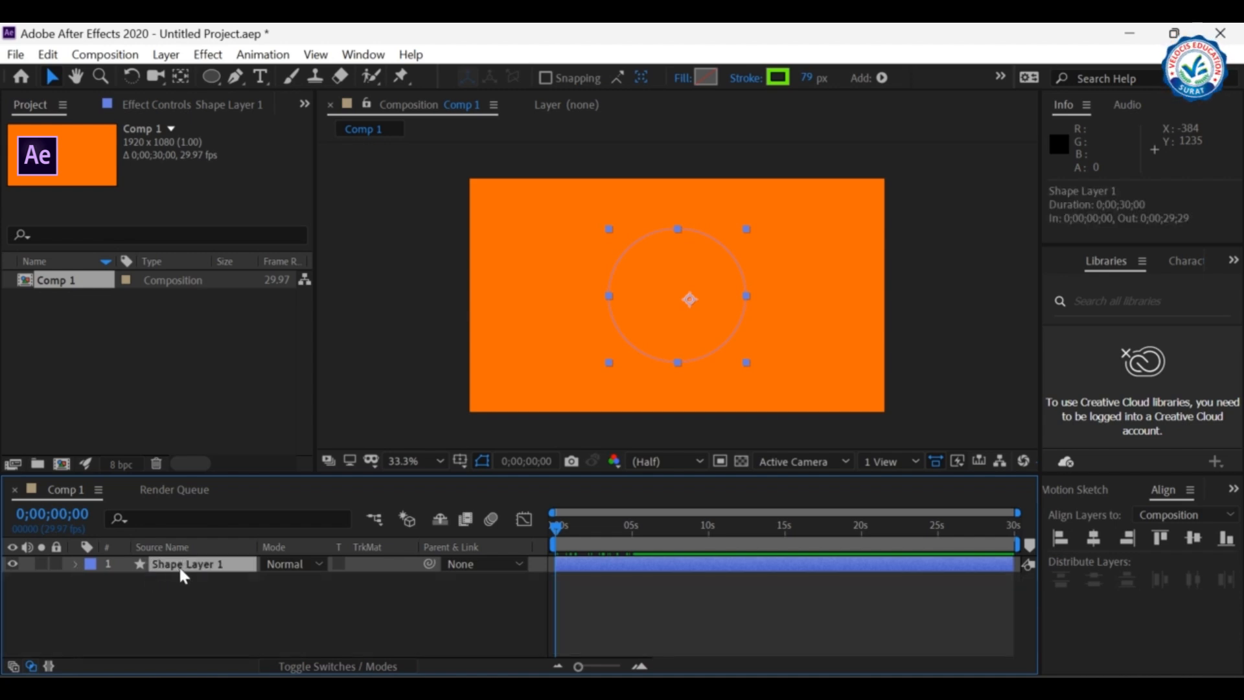
key("ctrl+d")
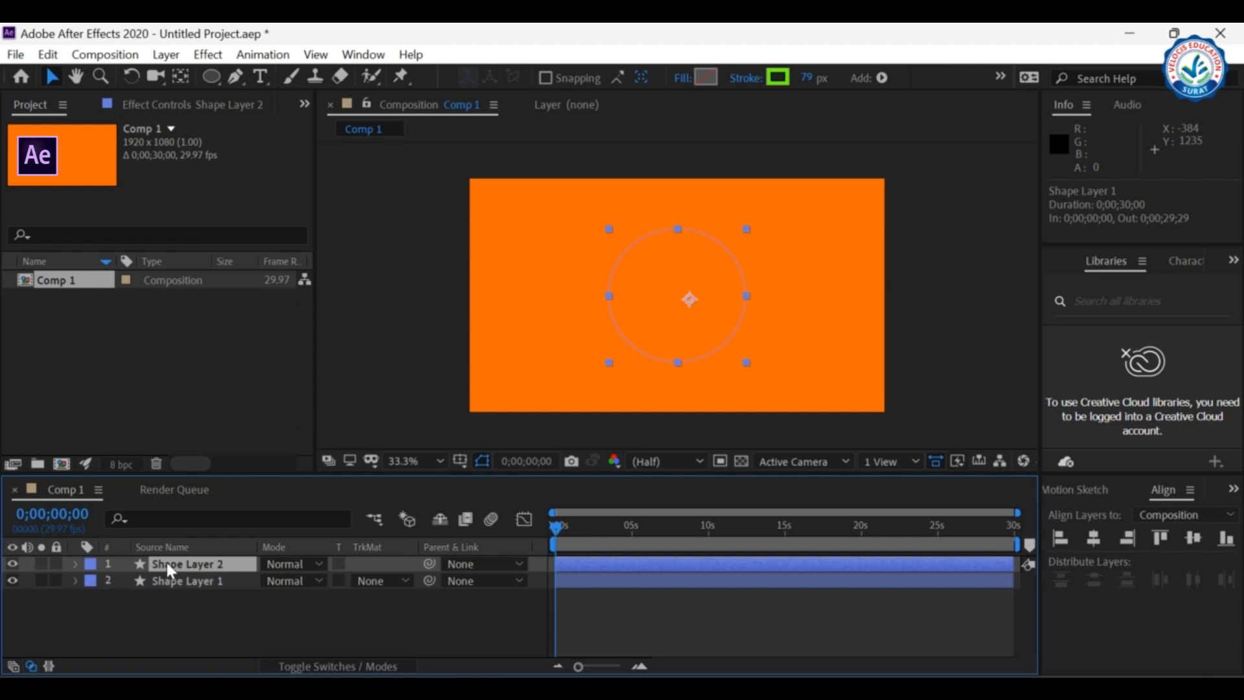
- Remove the End keyframes from Shape Layer 2's Trim Paths and set End to a constant 100%
left_click(75, 564)
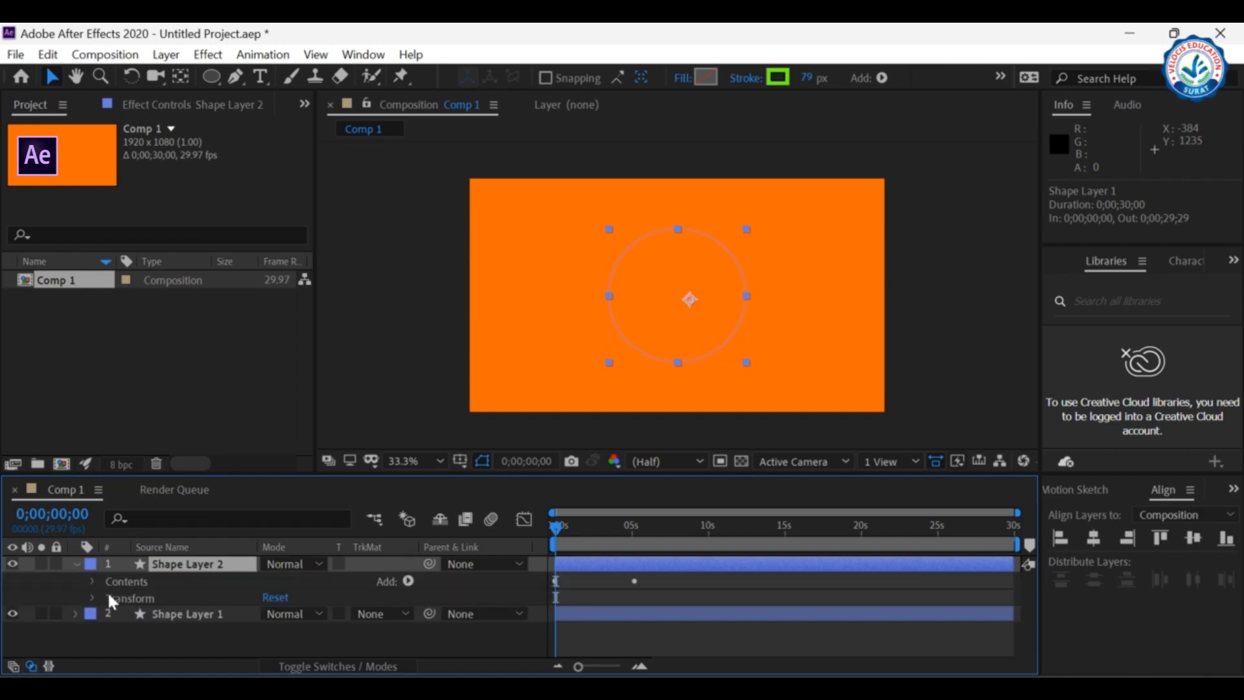
left_click(92, 579)
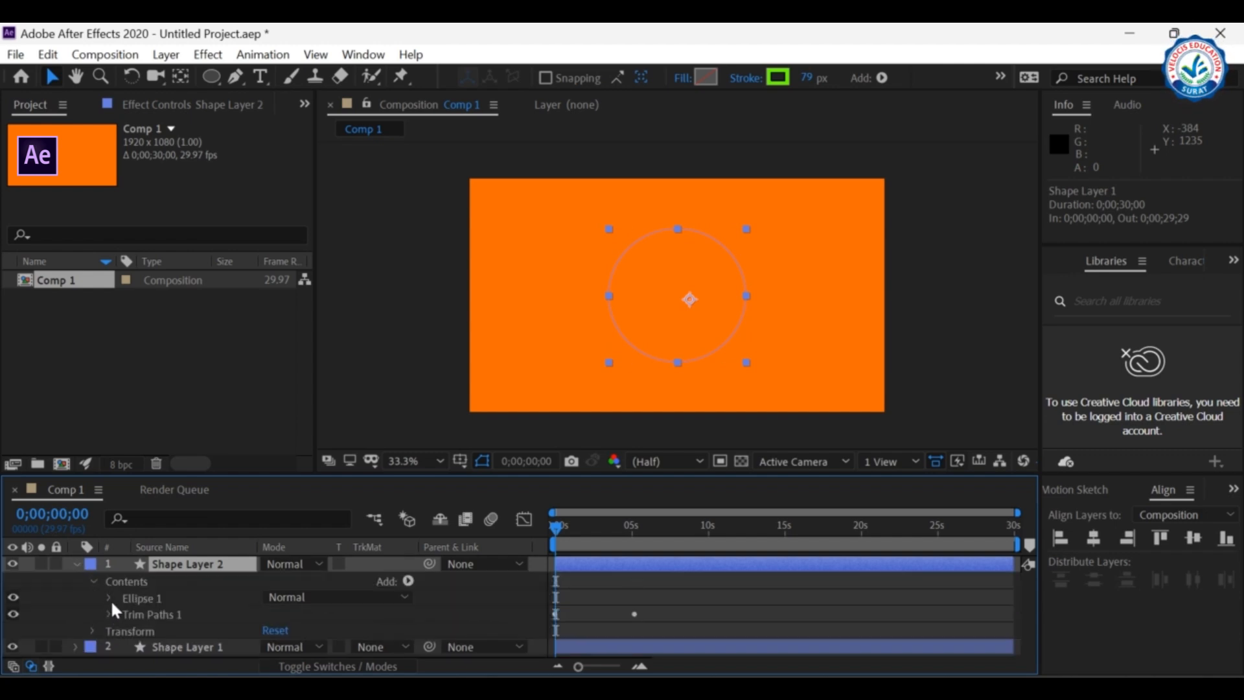
left_click(108, 614)
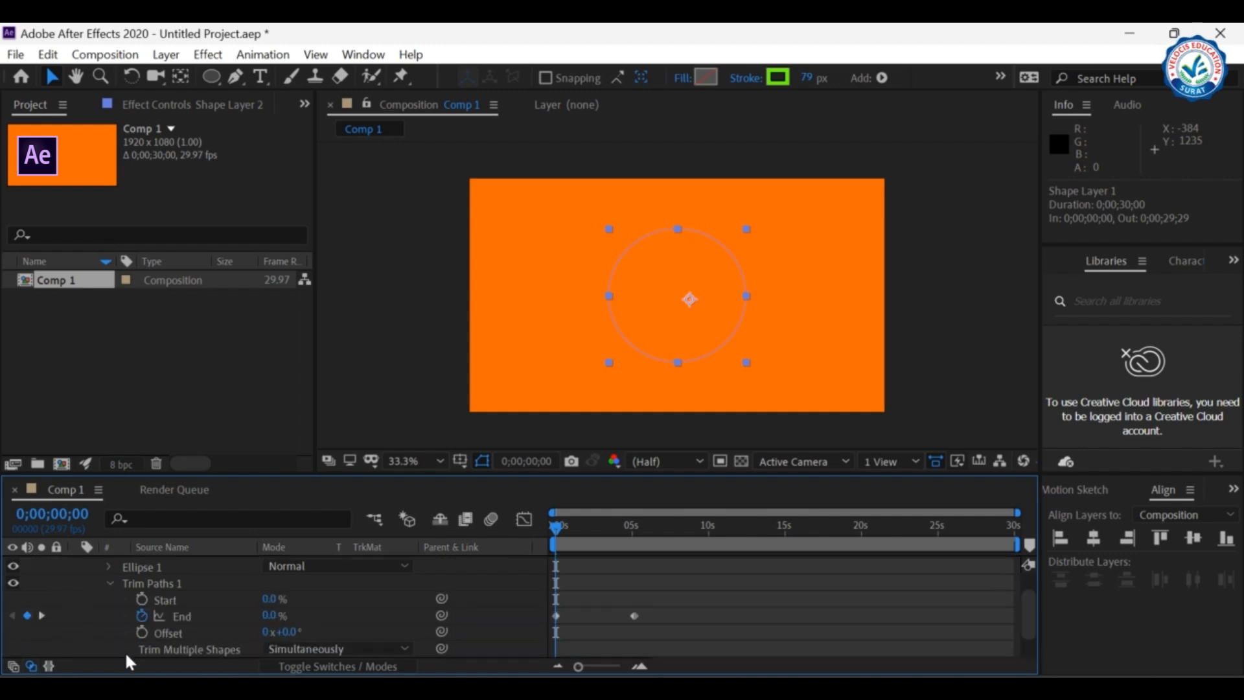
left_click(143, 613)
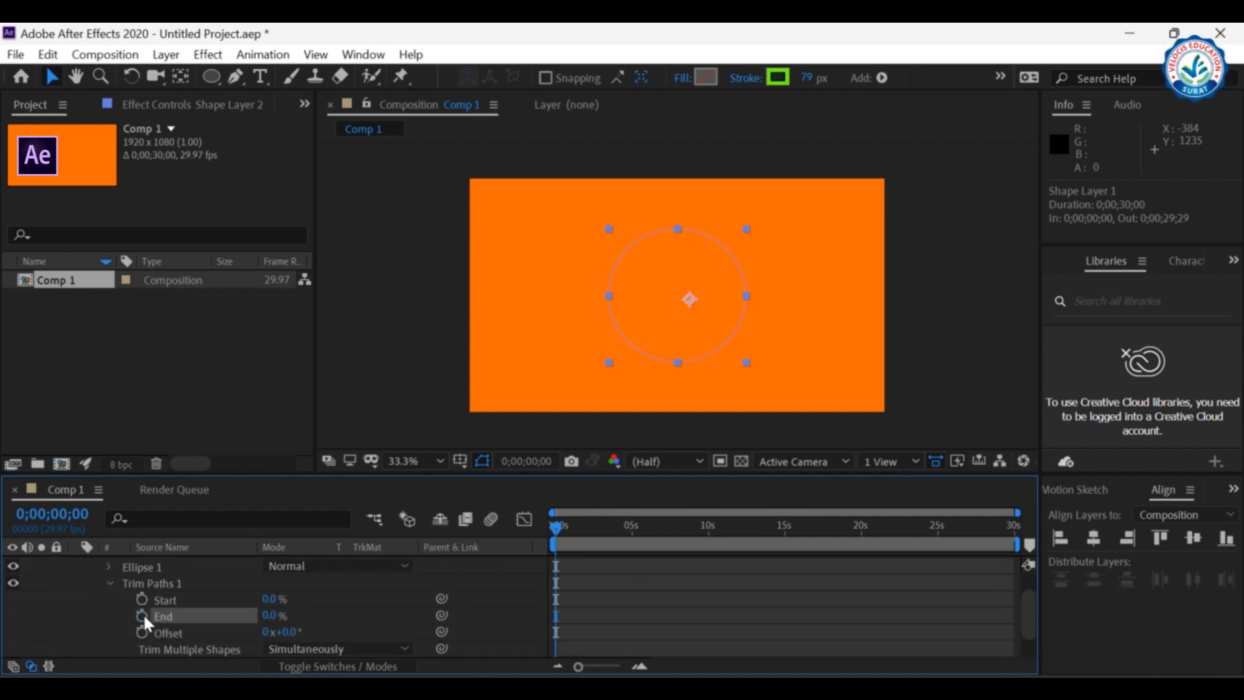
left_click(270, 616)
key("Return")
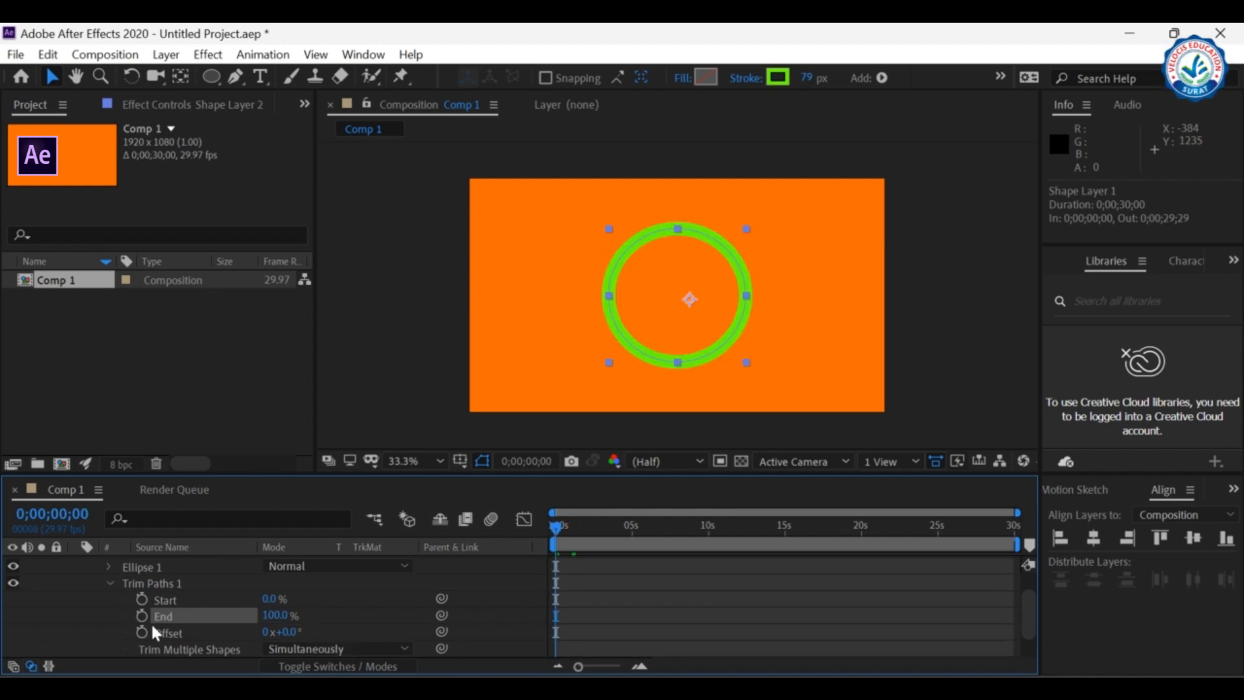
- Expand the Stroke 1 properties of Ellipse 1 in Shape Layer 2 and scrub the start of the timeline
scroll(150, 621, "down", 2)
scroll(154, 617, "up", 4)
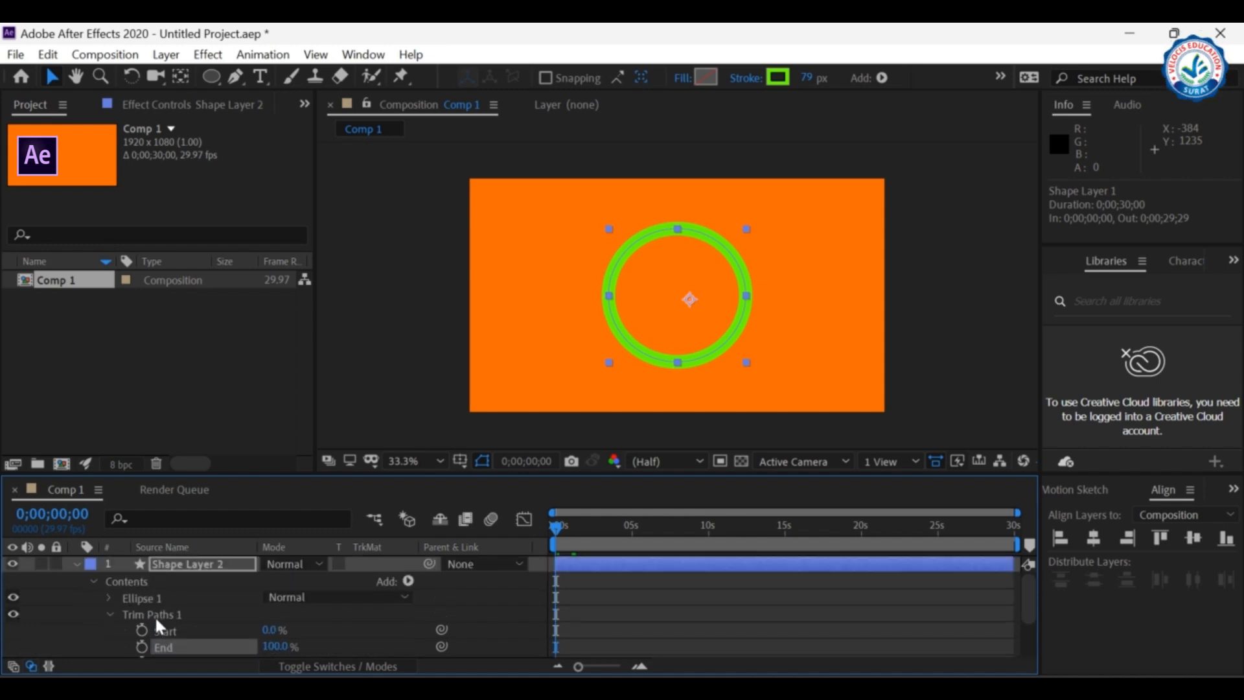
scroll(144, 620, "down", 3)
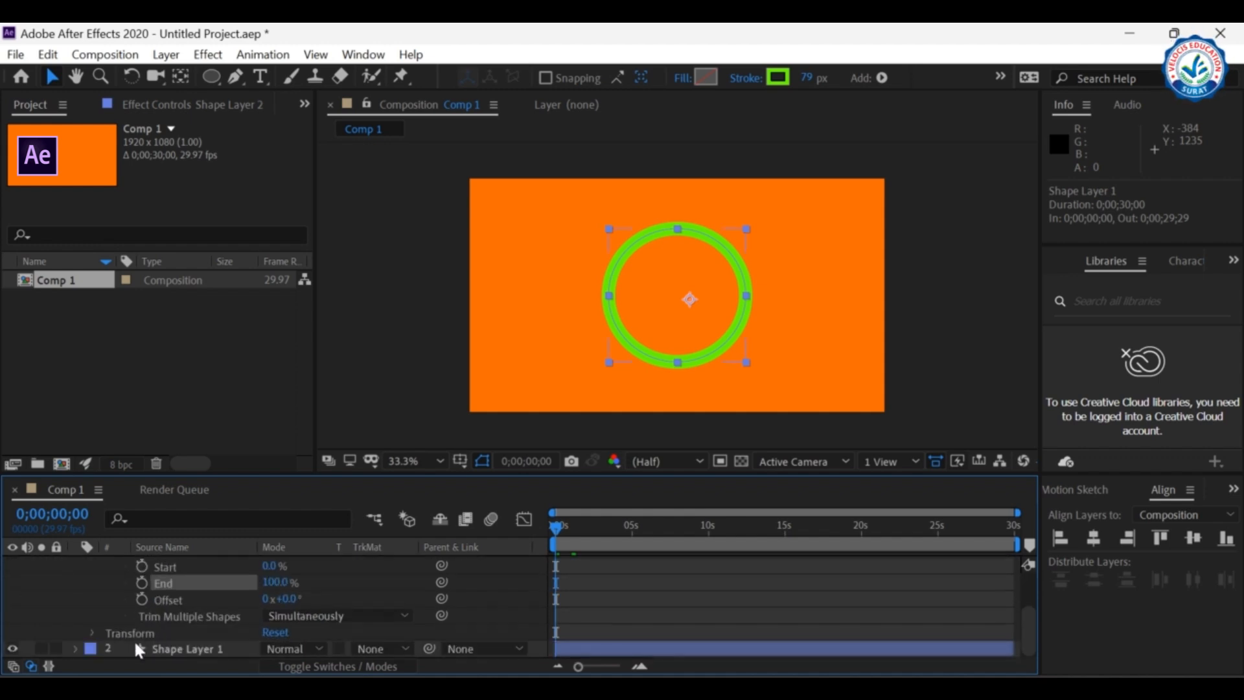
scroll(146, 642, "up", 3)
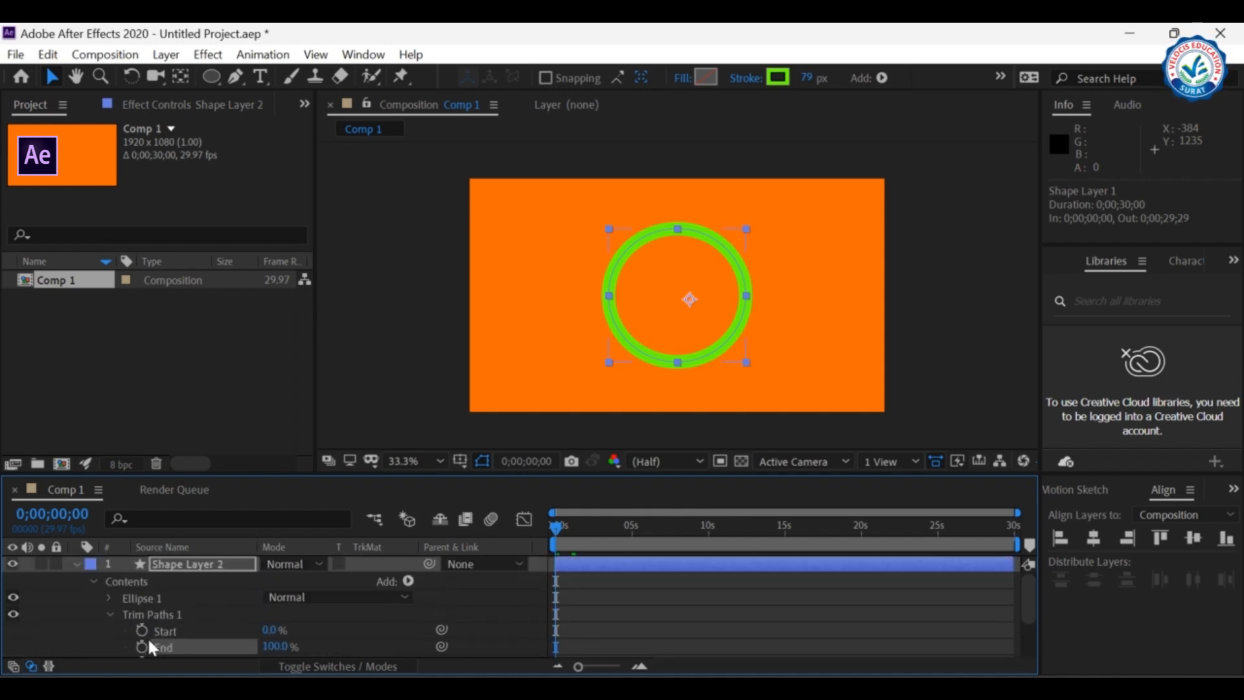
left_click(109, 598)
scroll(162, 626, "down", 3)
scroll(141, 612, "up", 2)
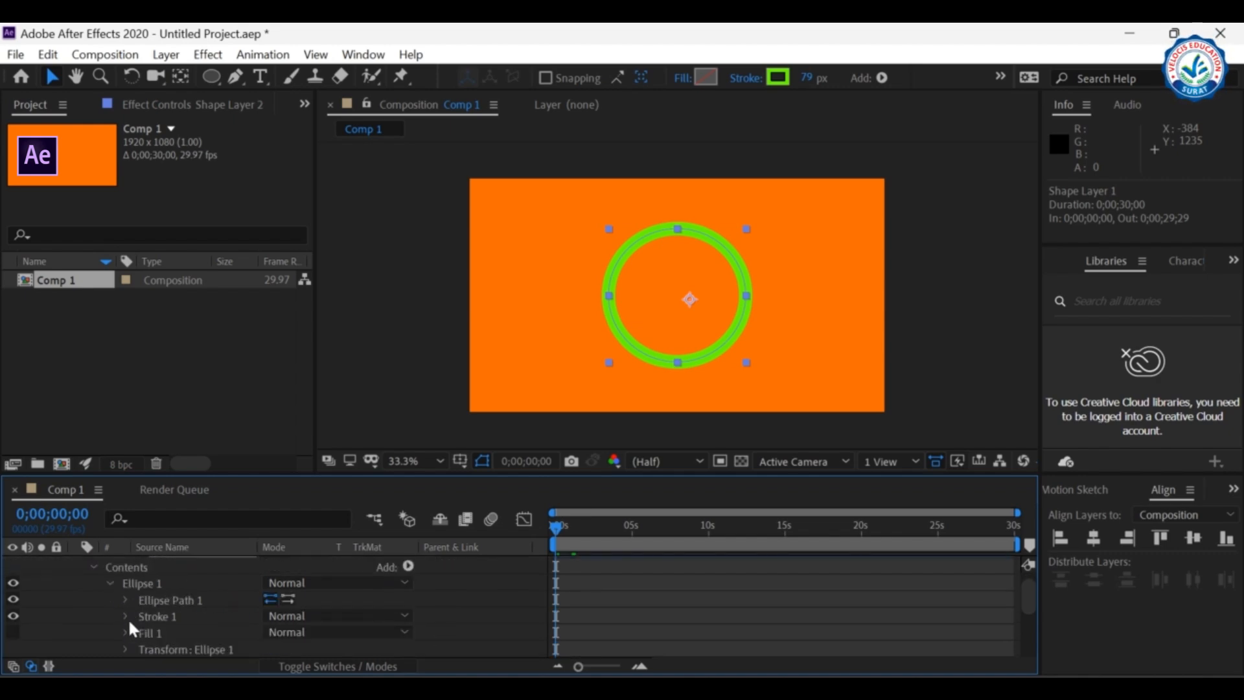
left_click(126, 615)
scroll(193, 626, "down", 2)
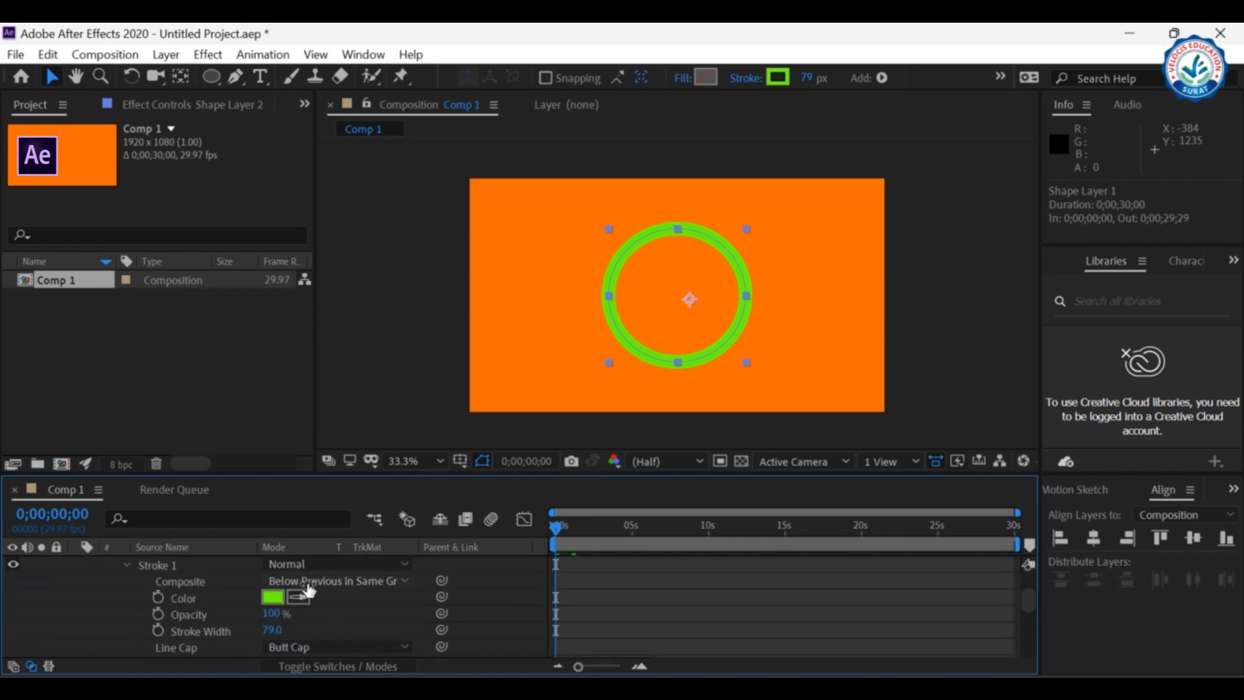
mouse_move(548, 527)
left_mouse_down()
mouse_move(589, 527)
mouse_move(573, 542)
mouse_move(553, 540)
mouse_move(582, 531)
mouse_move(533, 534)
left_mouse_up()
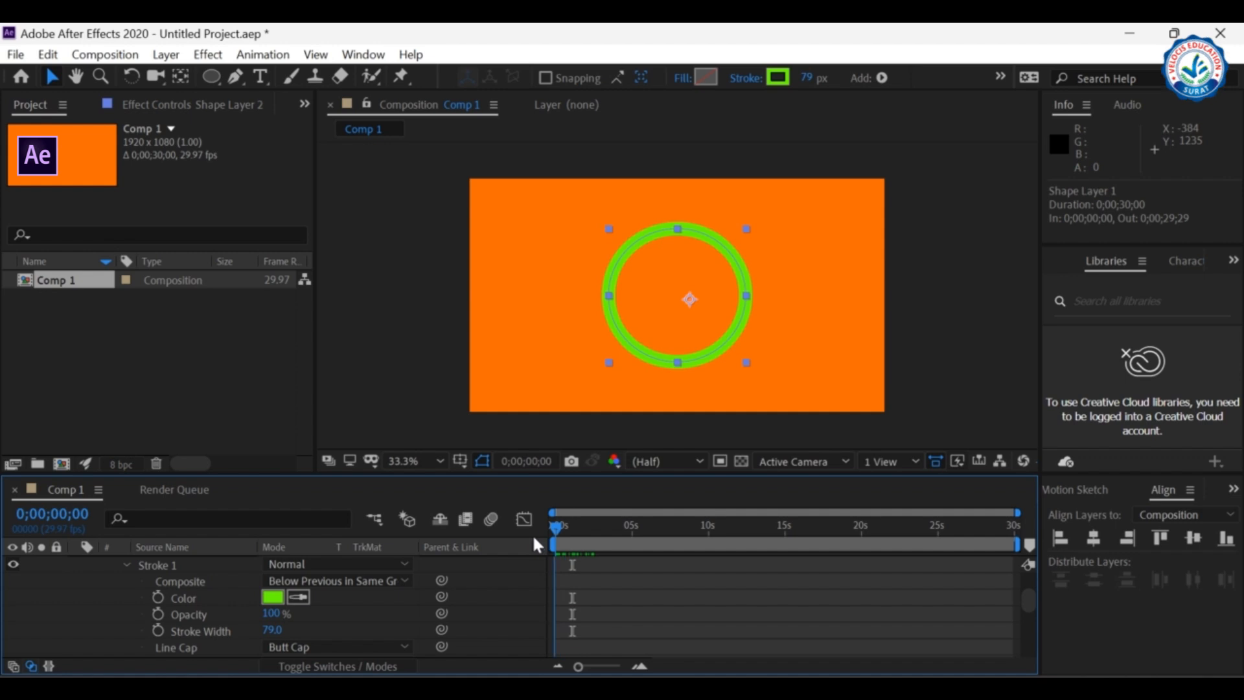
- Hide Shape Layer 2 and move the playhead to 0;00;02;26 to show the partly drawn ring
scroll(36, 581, "up", 2)
scroll(71, 606, "up", 1)
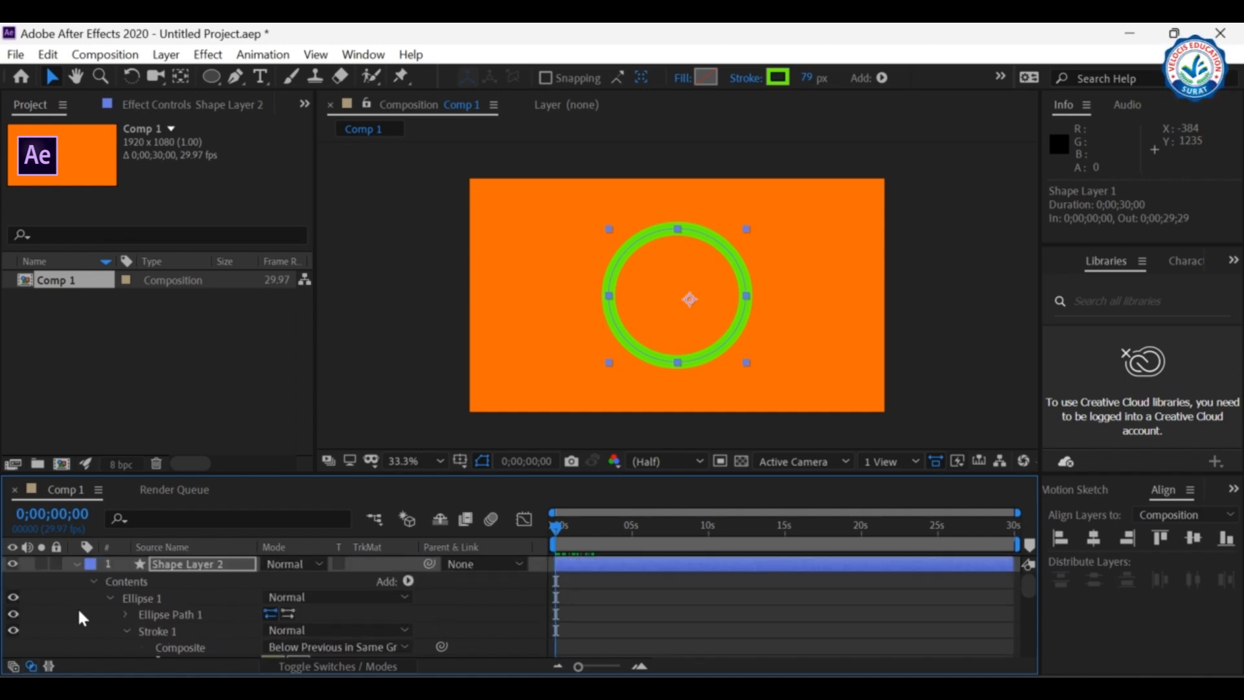
left_click(11, 565)
left_click_drag(555, 523, 599, 525)
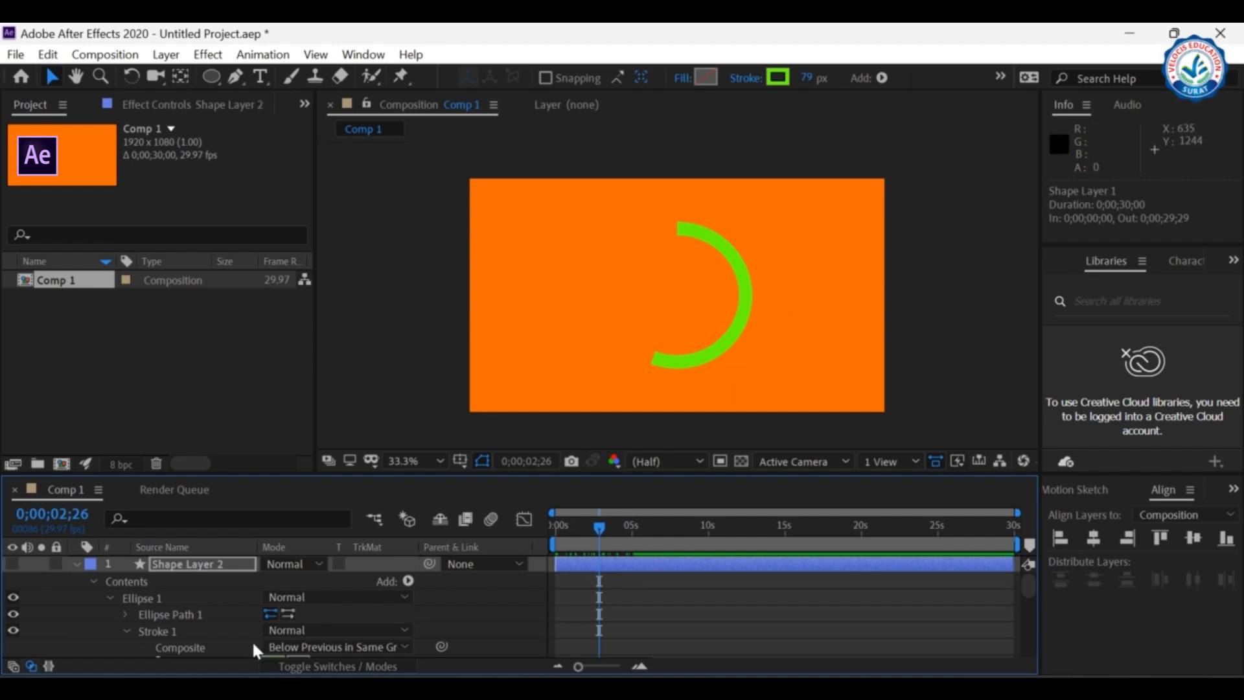
- Set the Line Cap of Shape Layer 2's Stroke 1 to Round Cap
scroll(317, 629, "down", 3)
scroll(305, 620, "down", 3)
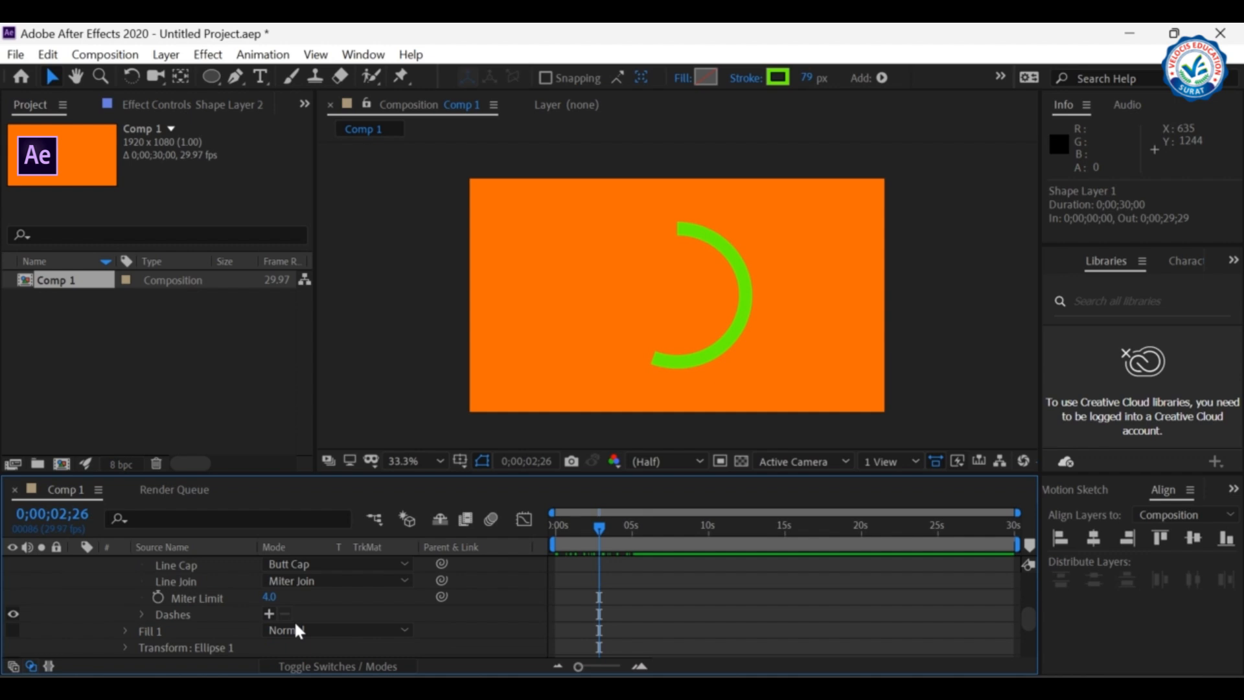
left_click(298, 568)
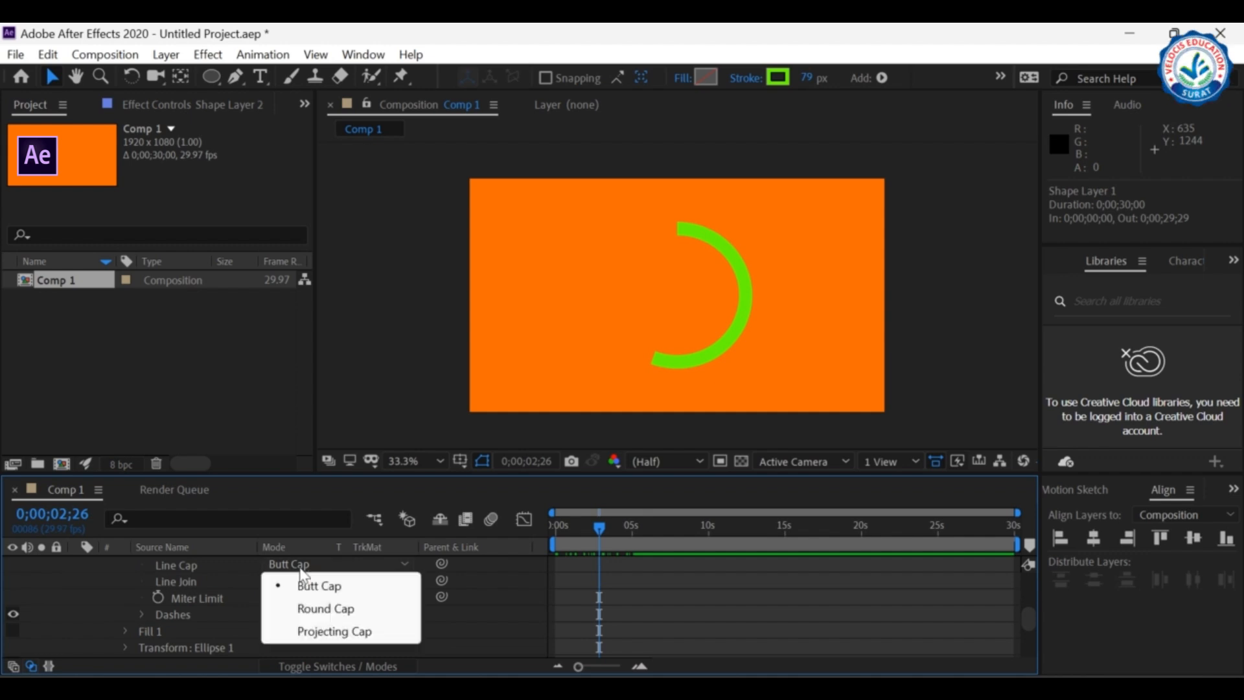
left_click(326, 609)
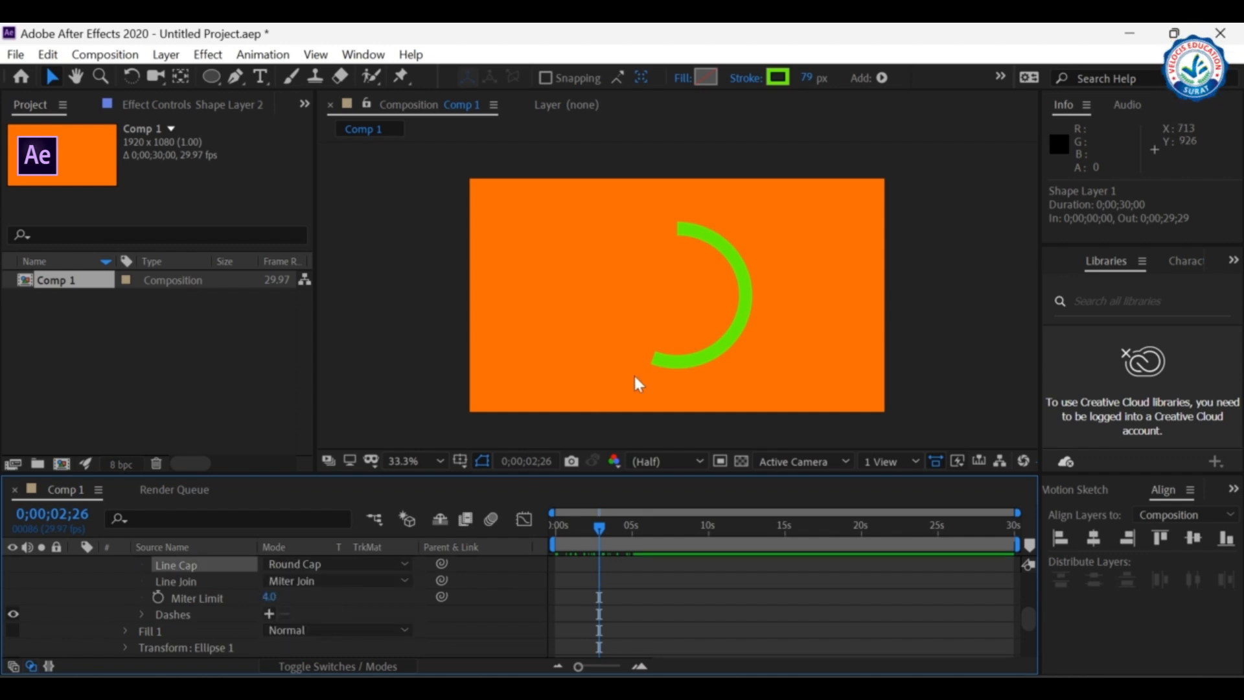
- Return to the start of the timeline and expand the Stroke 1 properties of Ellipse 1 in Shape Layer 1
left_click_drag(600, 526, 543, 531)
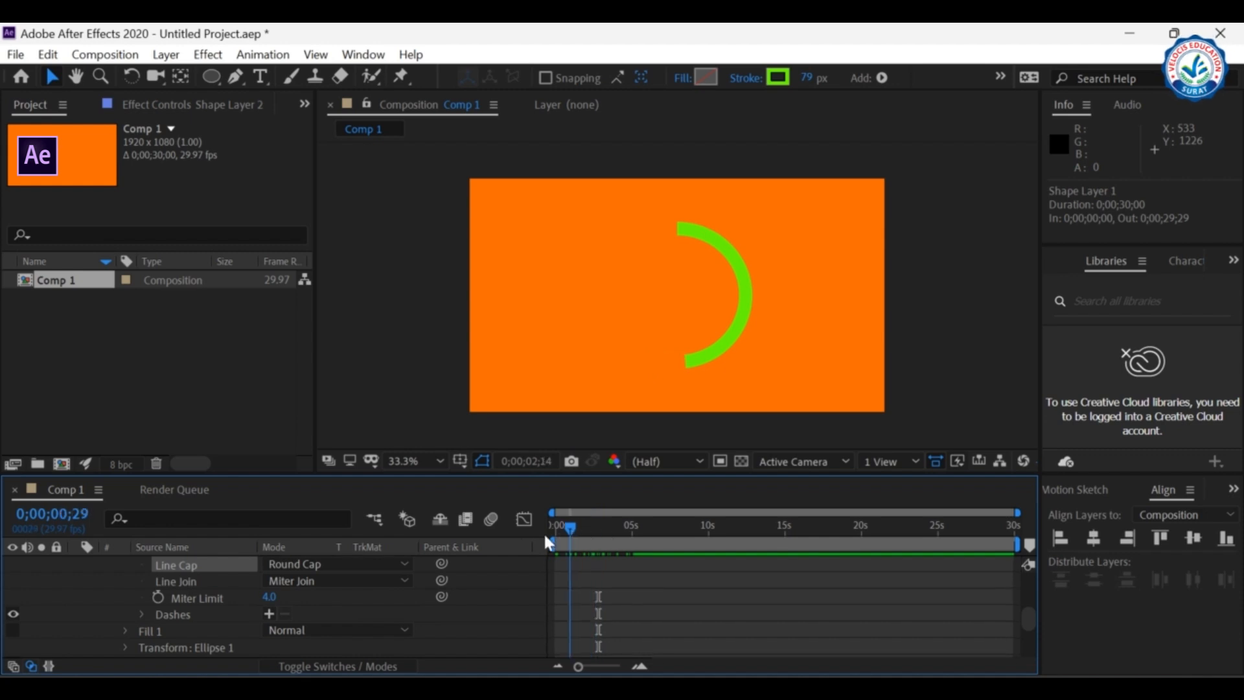
scroll(285, 599, "up", 3)
scroll(158, 644, "up", 2)
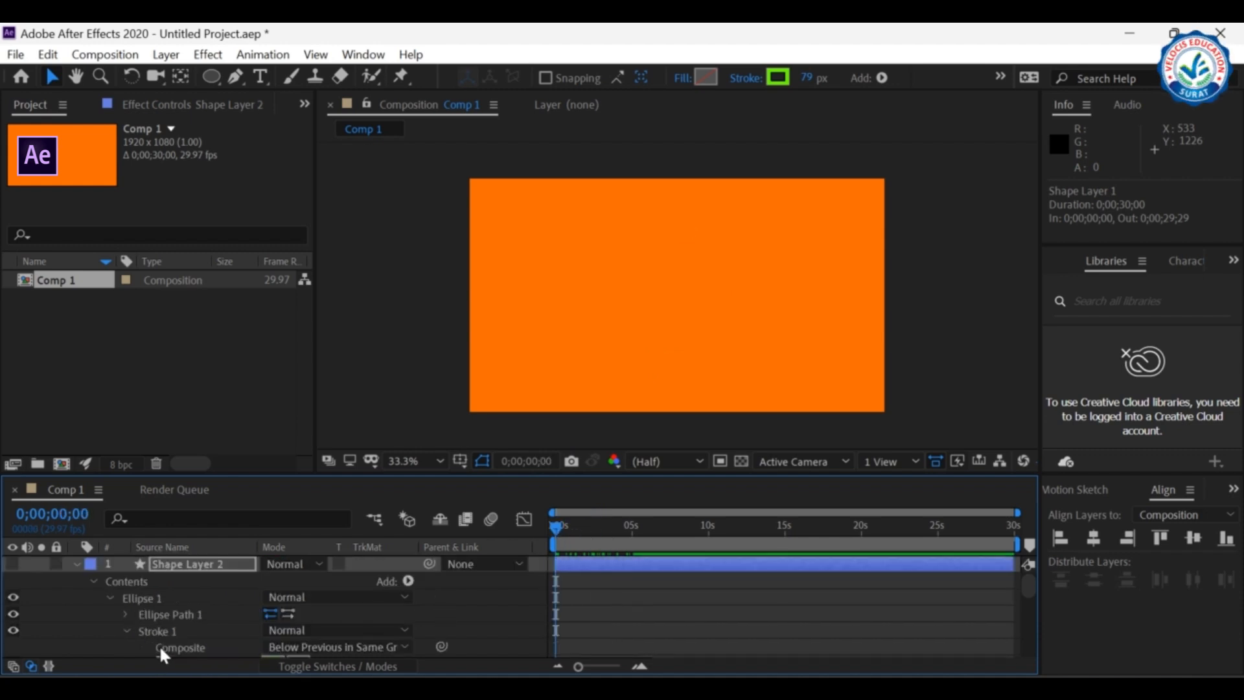
left_click(177, 565)
scroll(321, 624, "down", 4)
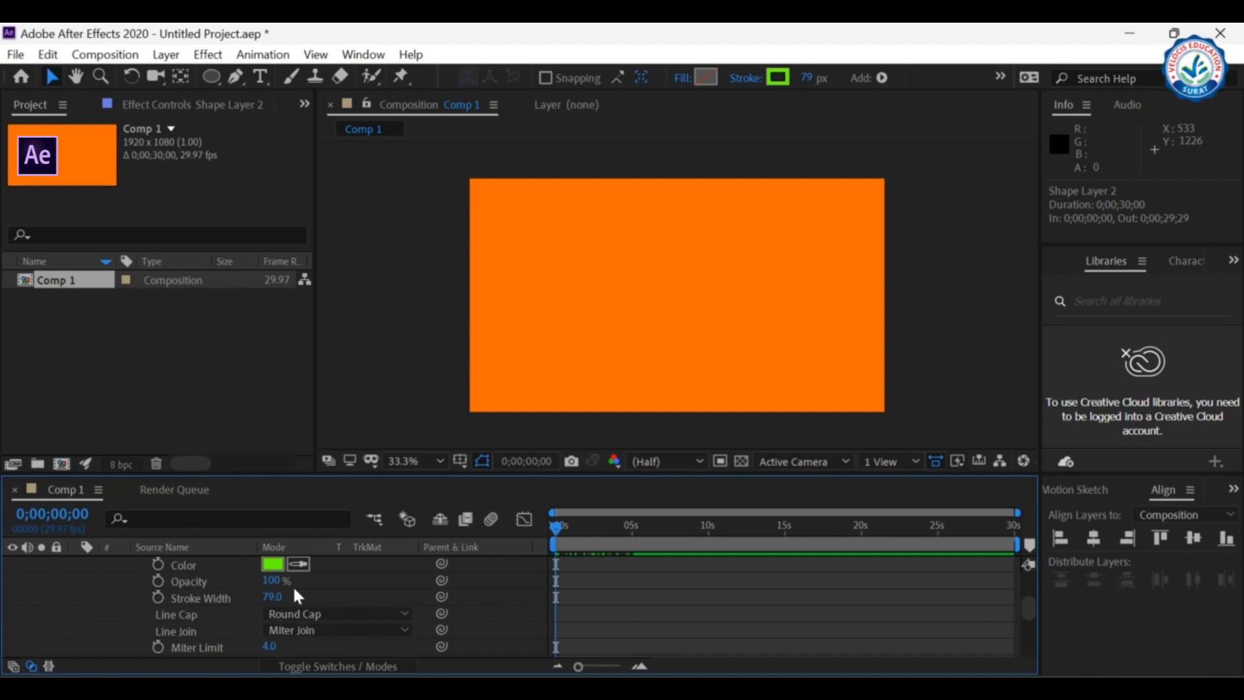
scroll(243, 596, "up", 4)
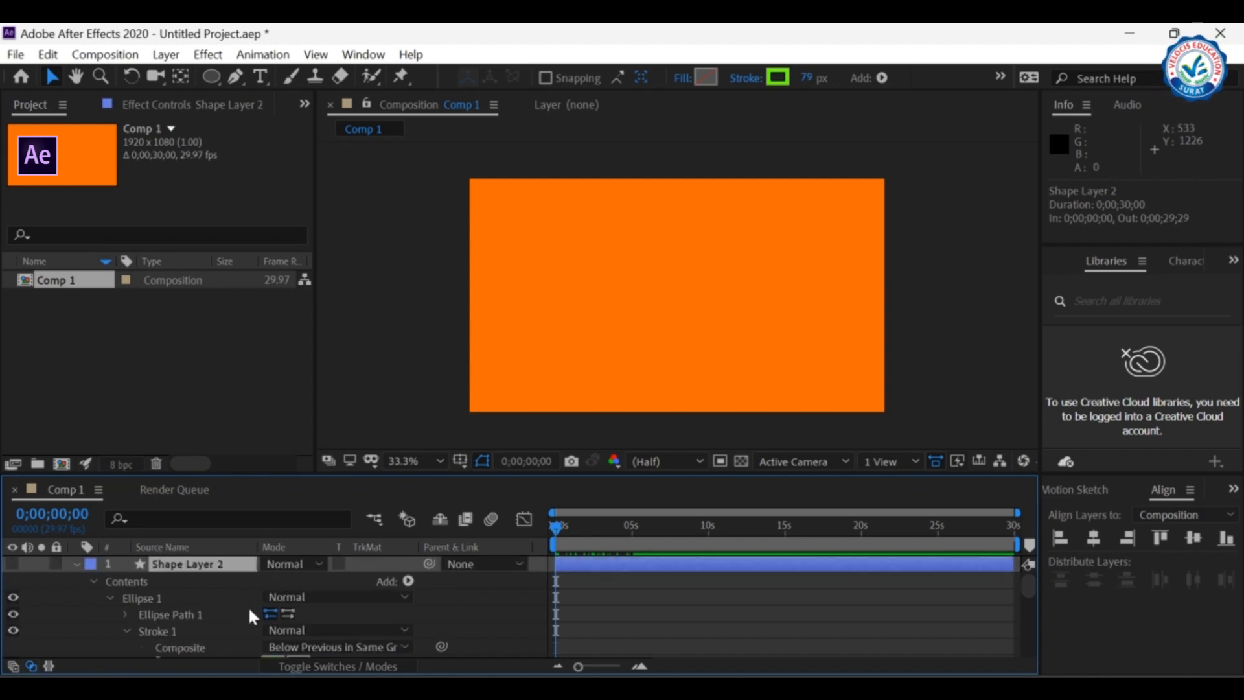
scroll(324, 628, "down", 3)
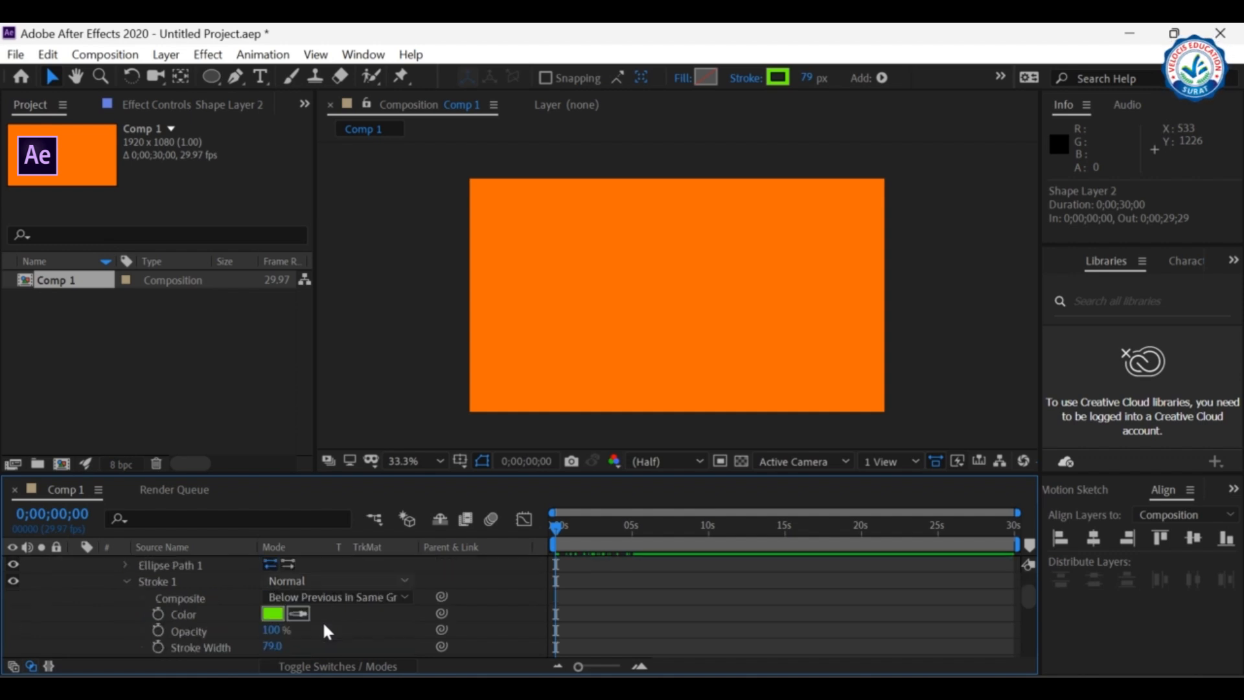
scroll(324, 632, "down", 10)
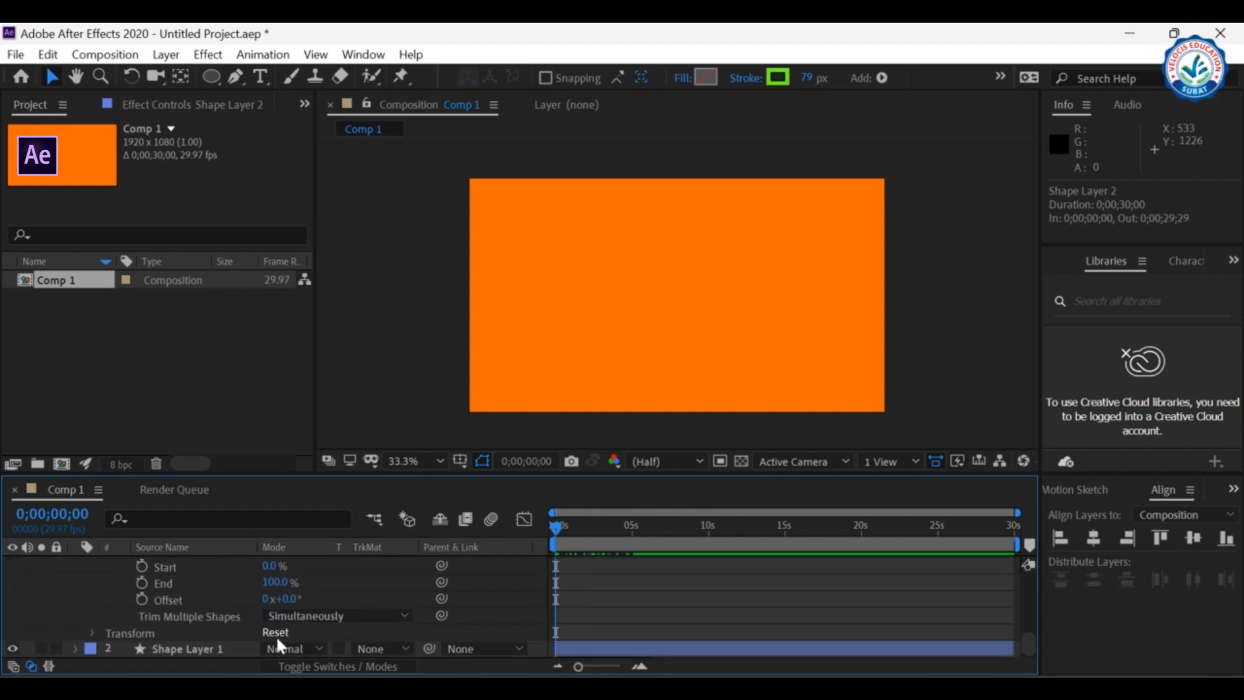
left_click(74, 647)
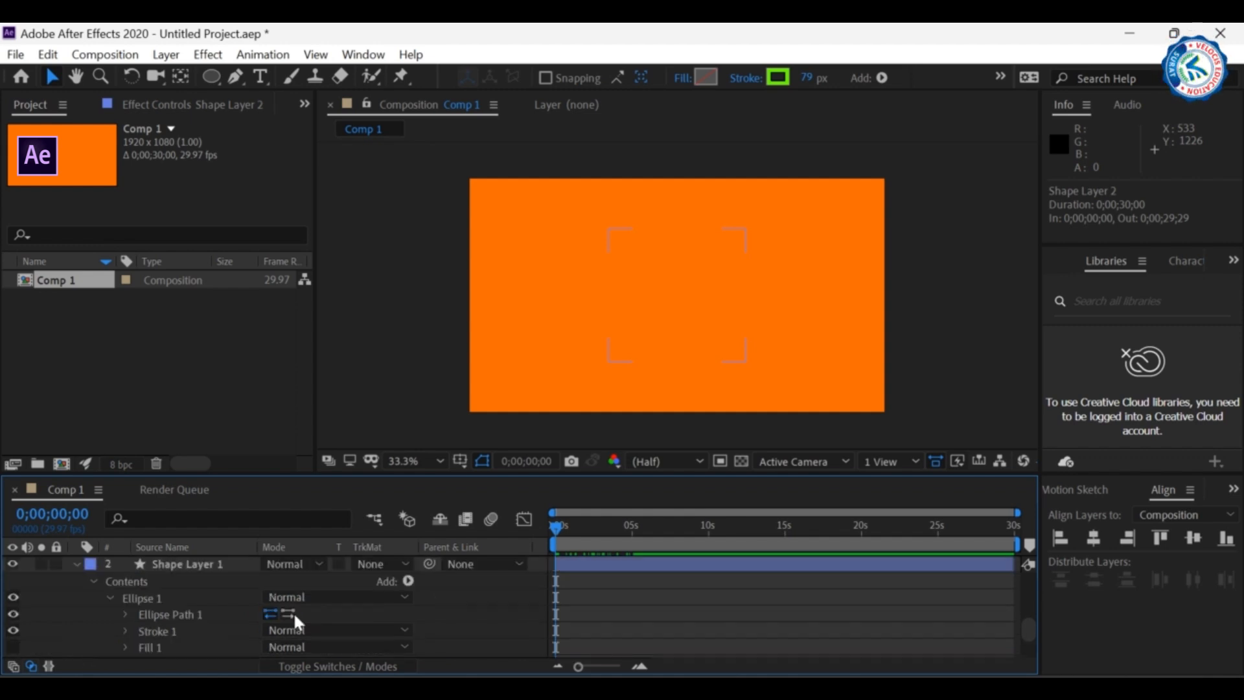
left_click(133, 633)
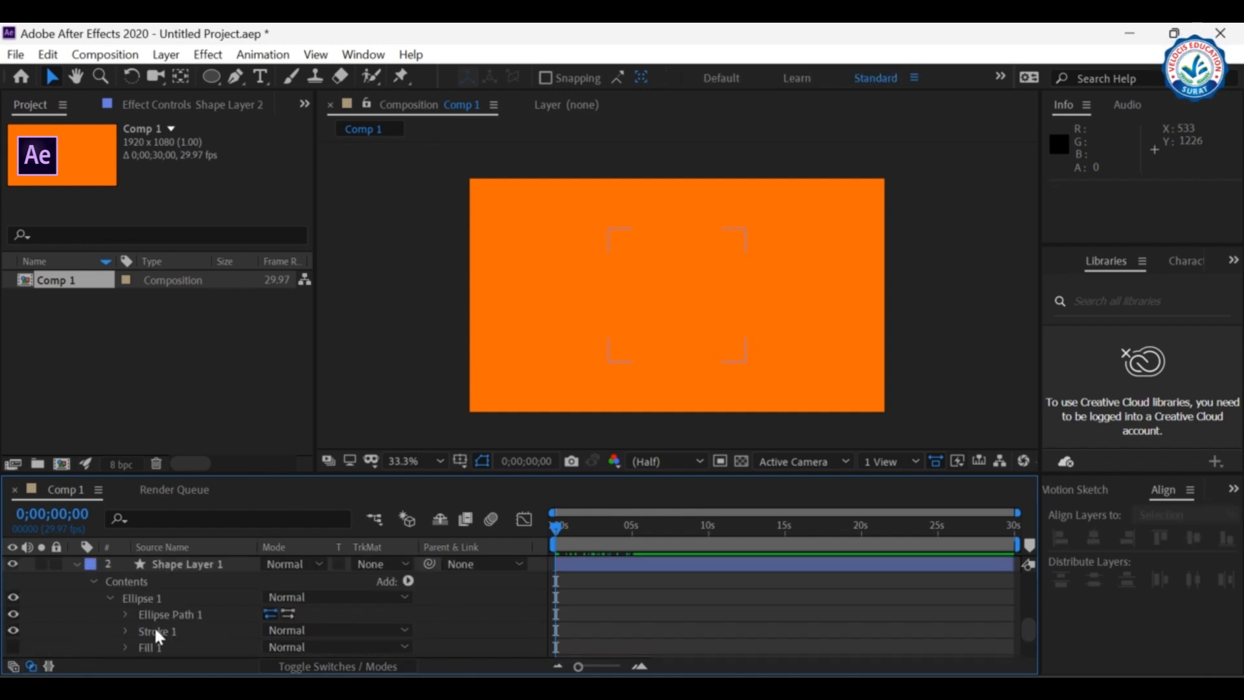
left_click(125, 633)
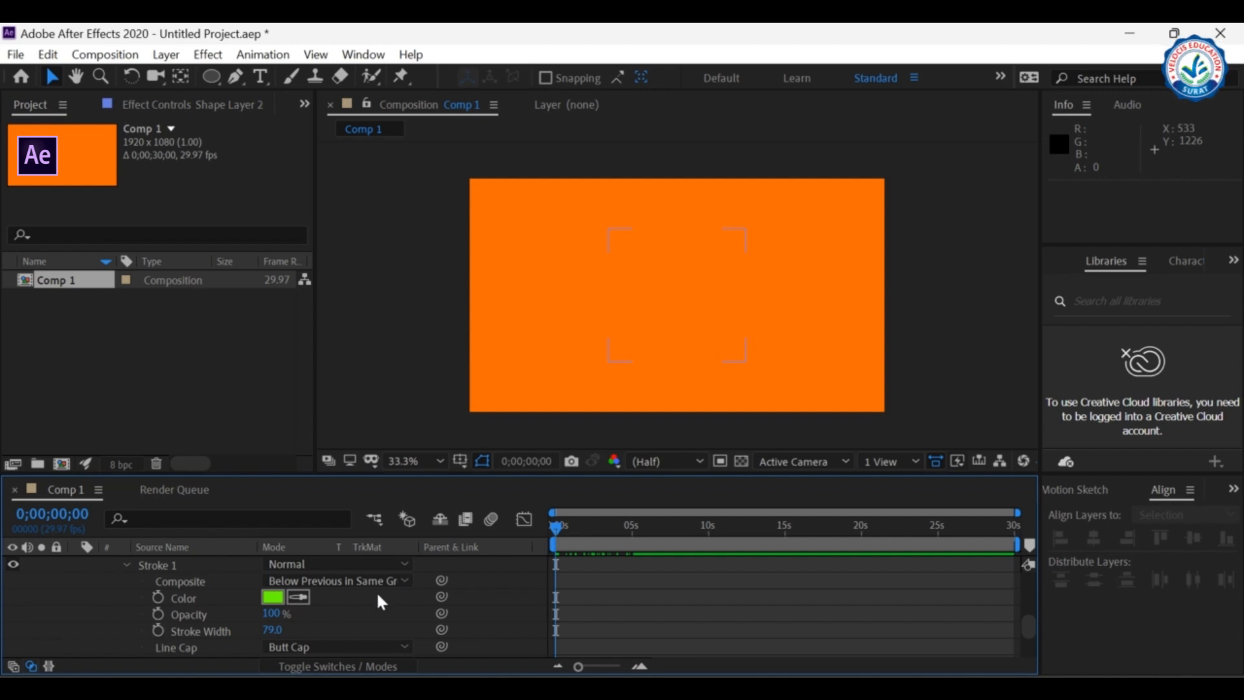
- Move the playhead to 0;00;01;21 and set the Line Cap of Shape Layer 1's Stroke 1 to Round Cap
left_click_drag(554, 524, 582, 527)
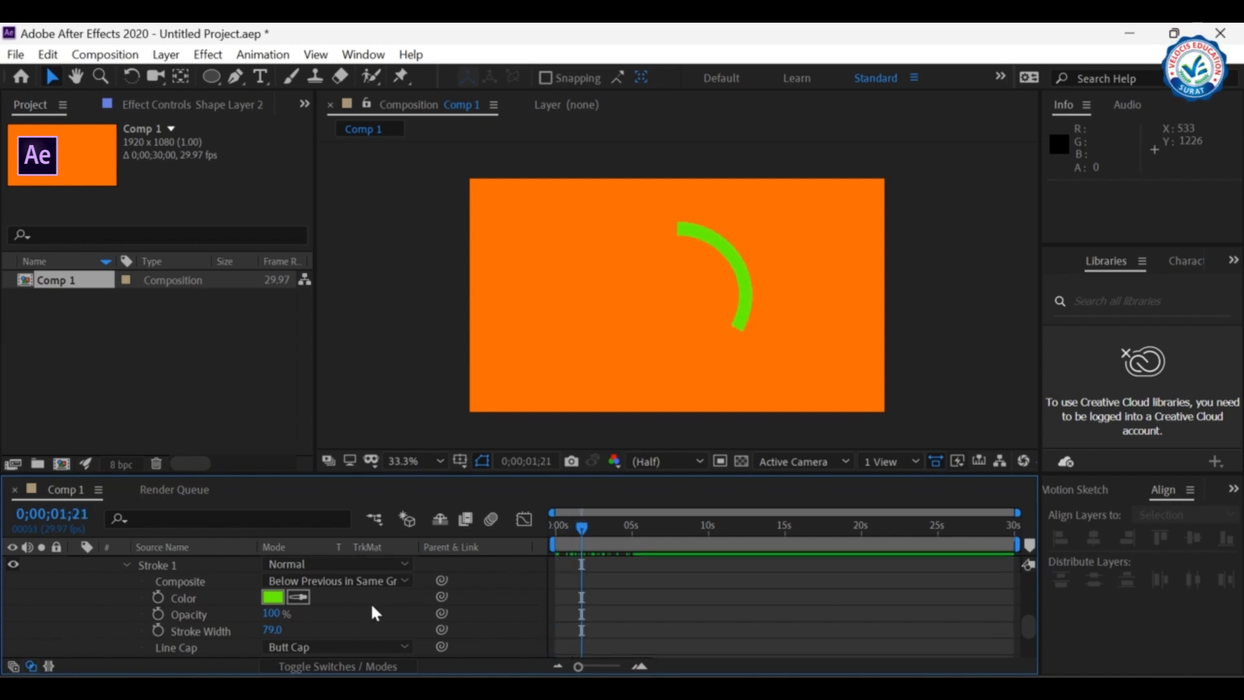
left_click(322, 651)
left_click(324, 608)
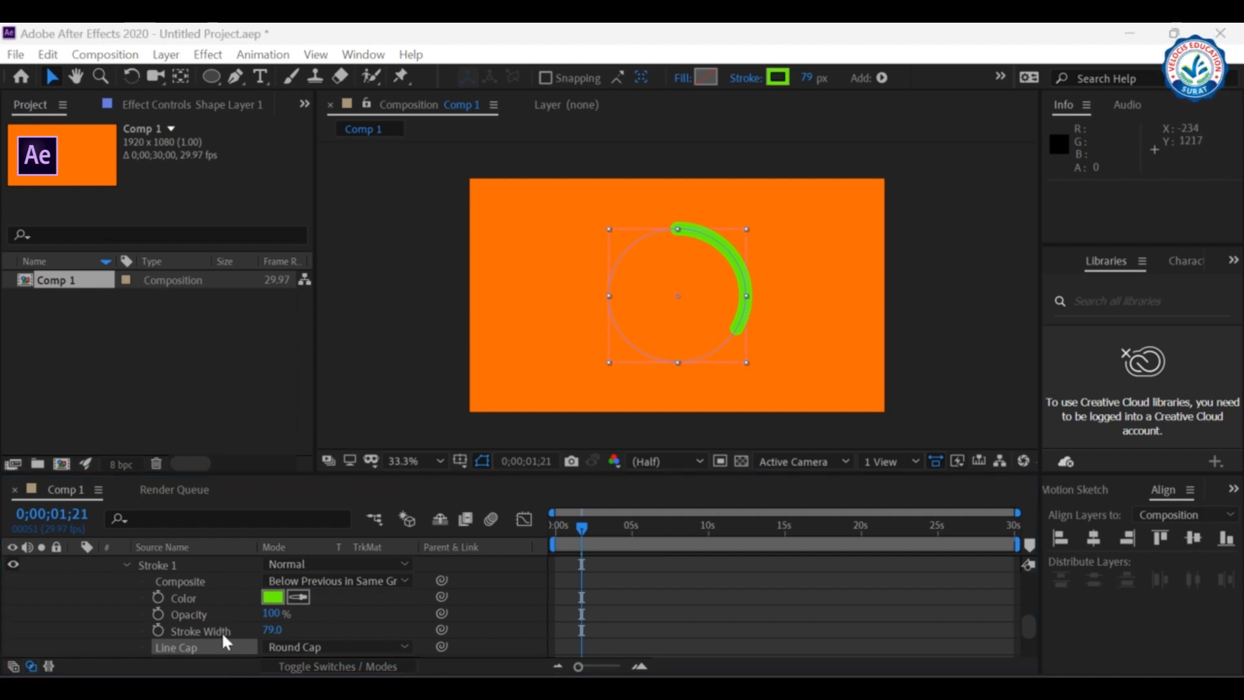
scroll(222, 635, "up", 2)
scroll(285, 626, "down", 4)
scroll(268, 636, "up", 3)
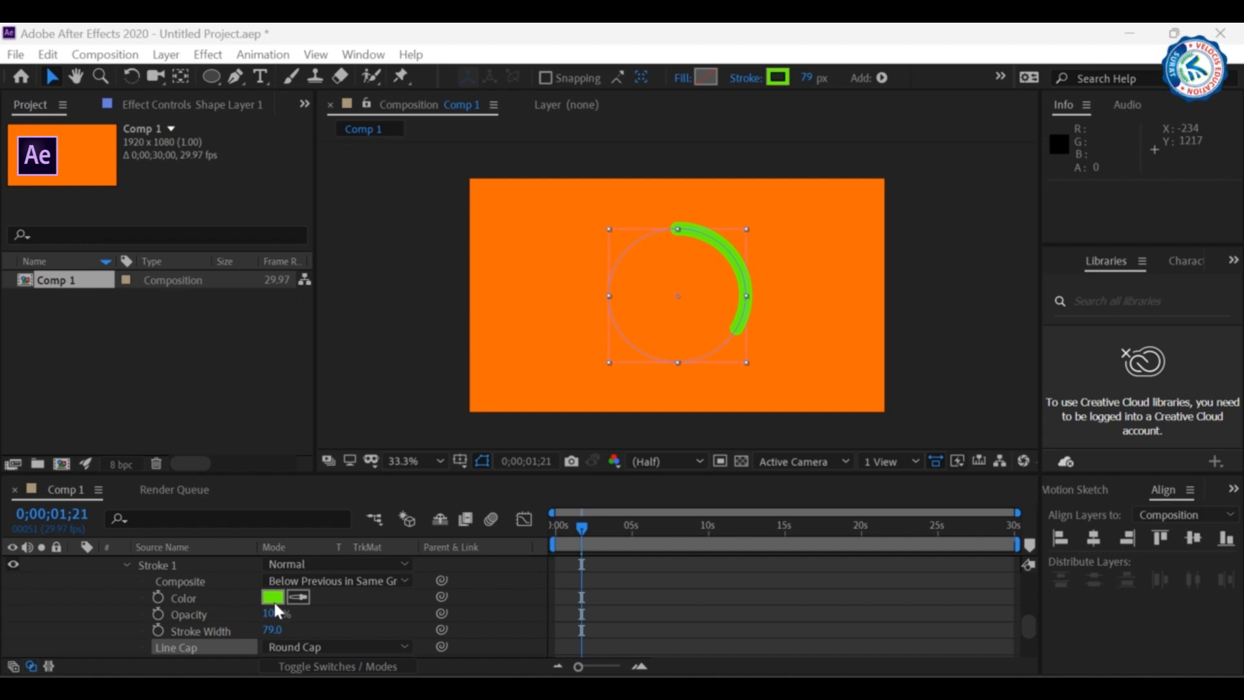
left_click(274, 600)
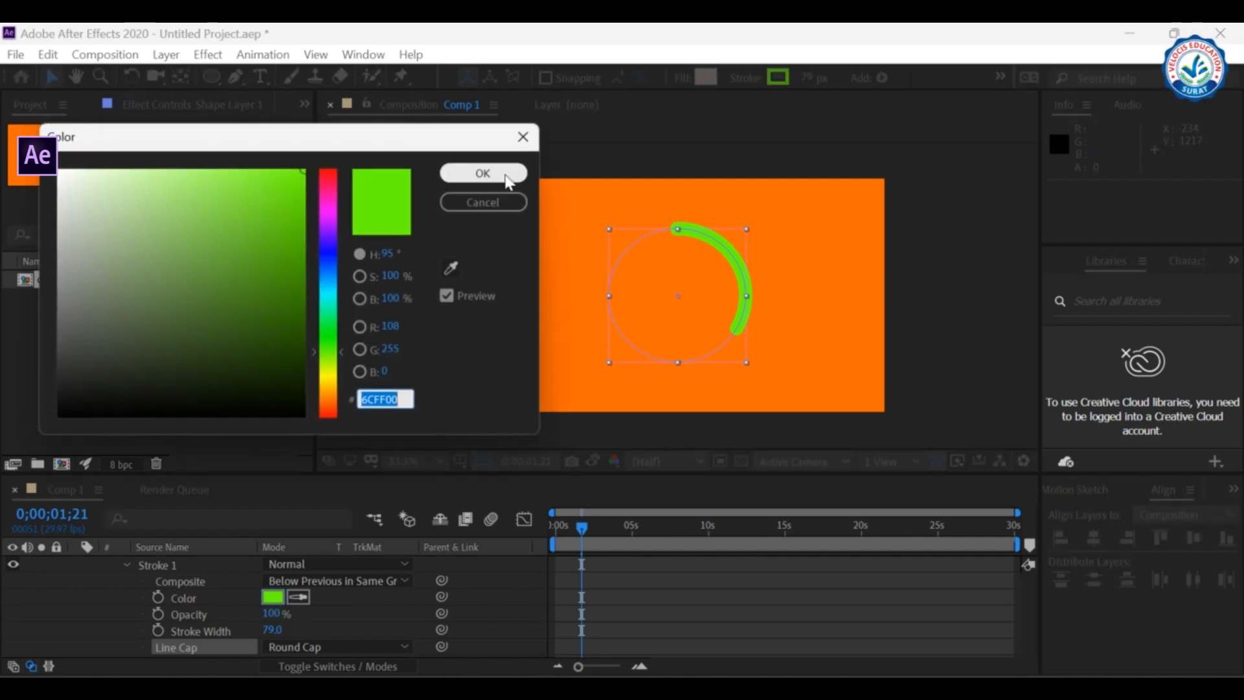
left_click(484, 202)
- Scrub the rounded green ring, return the playhead to 0;00;00;00 and make Shape Layer 2 visible again
mouse_move(581, 534)
left_mouse_down()
mouse_move(535, 530)
mouse_move(591, 534)
left_mouse_up()
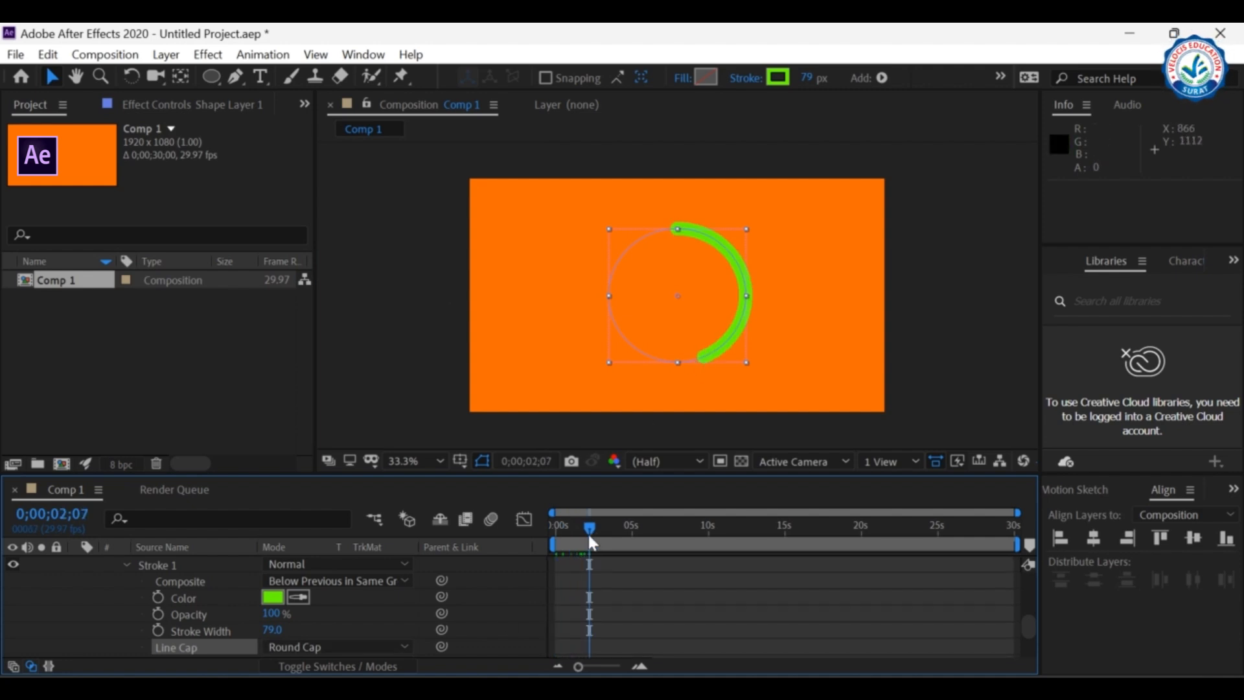
left_click_drag(586, 530, 553, 530)
scroll(217, 582, "down", 2)
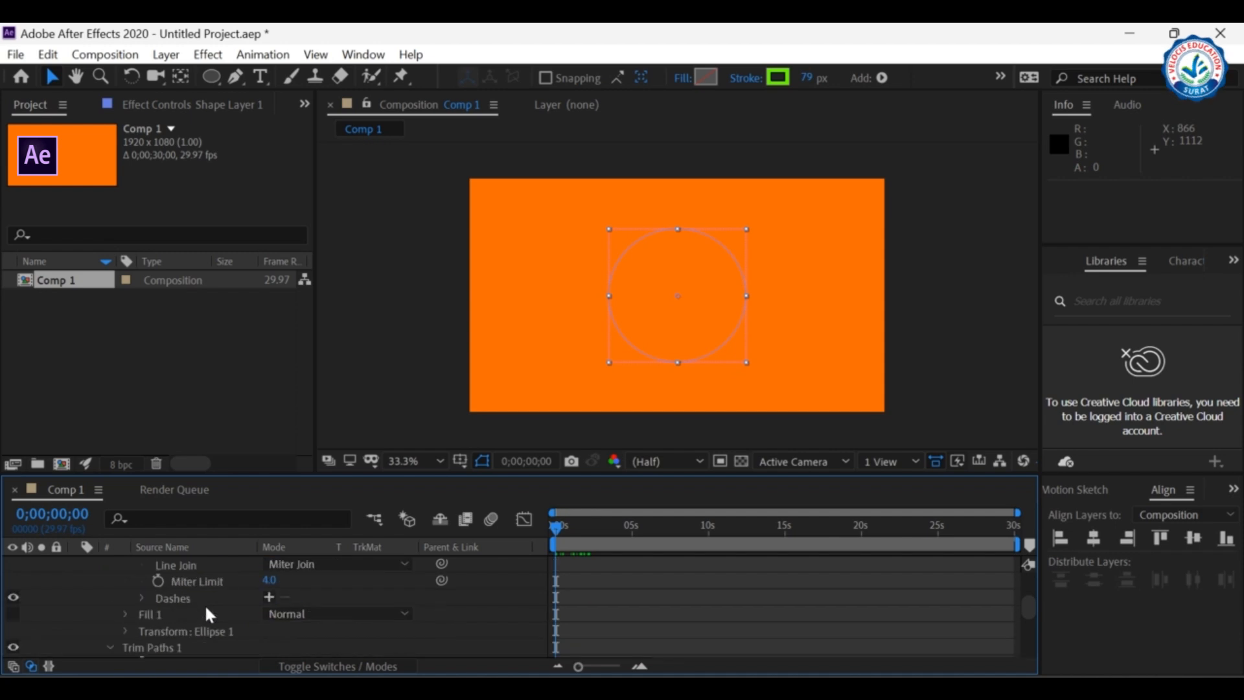
scroll(205, 604, "up", 4)
left_click(13, 564)
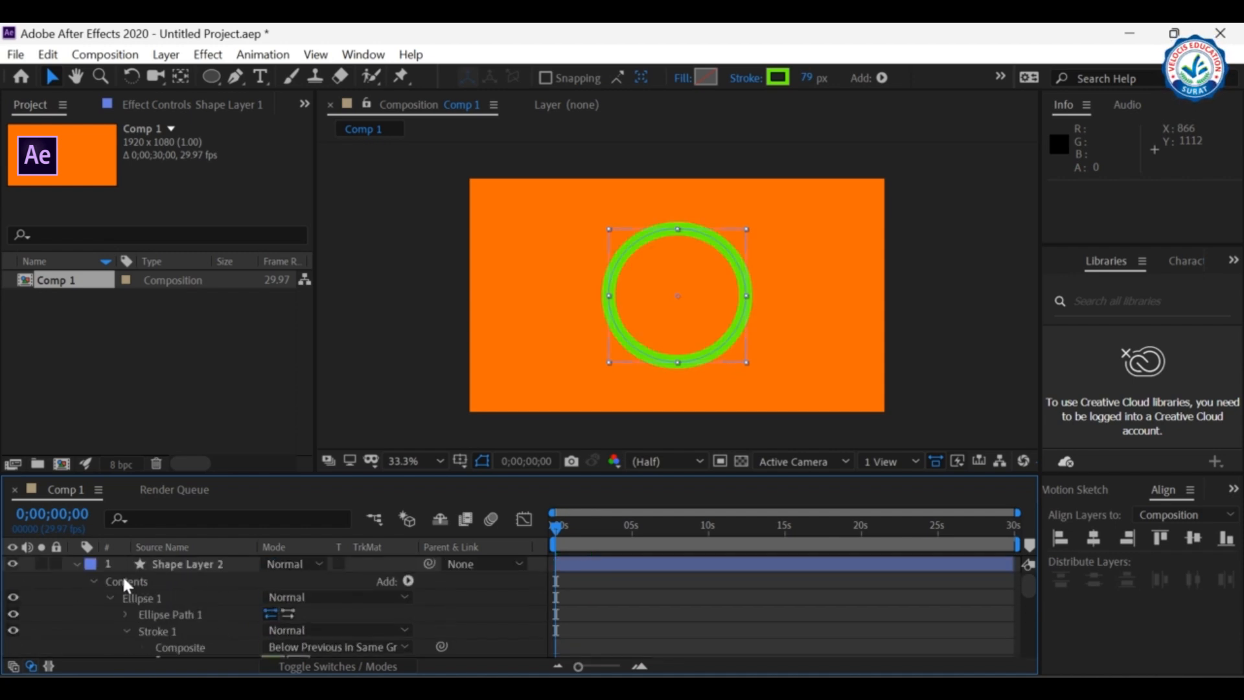
- Change the stroke color of Shape Layer 2's ring to a dark orange-brown, about RGB 163, 83, 0
scroll(272, 618, "down", 4)
scroll(308, 628, "up", 1)
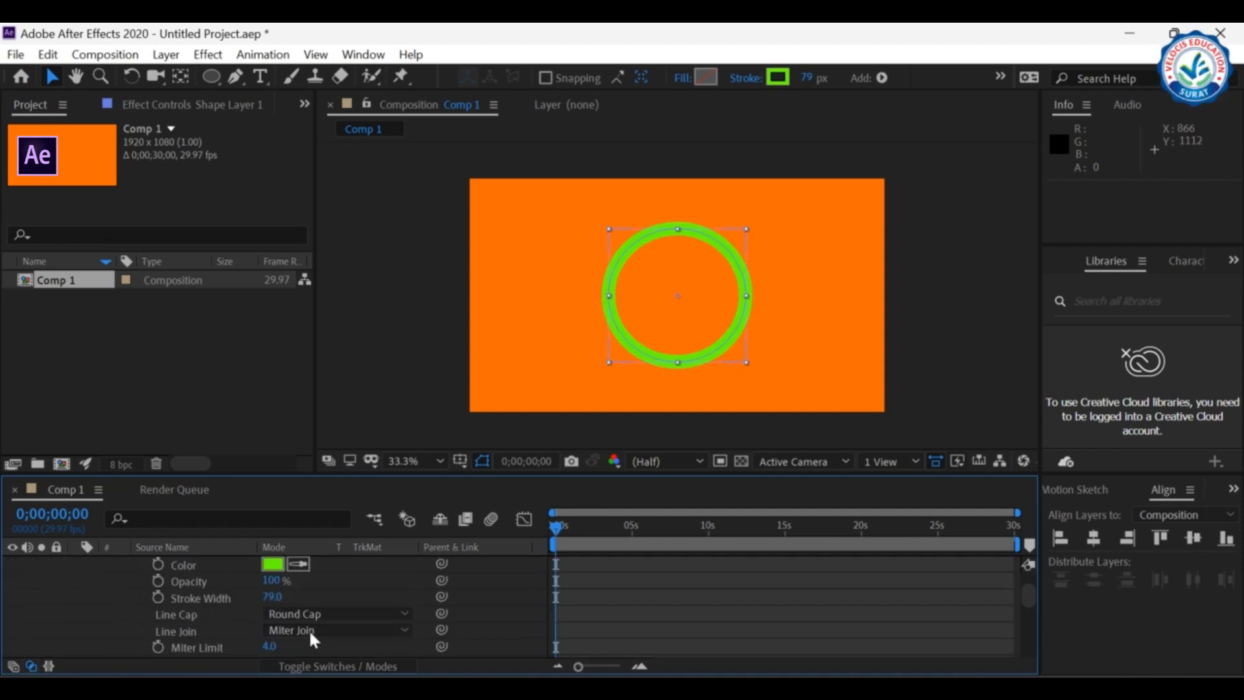
left_click(277, 565)
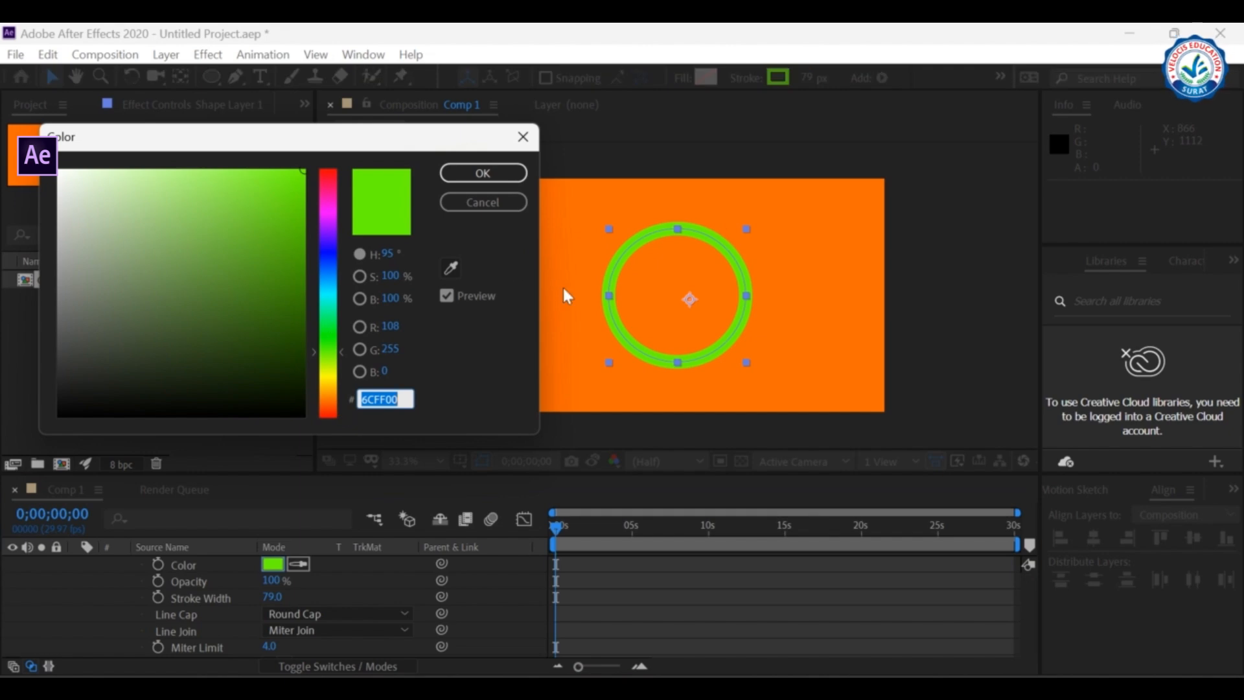
left_click(452, 267)
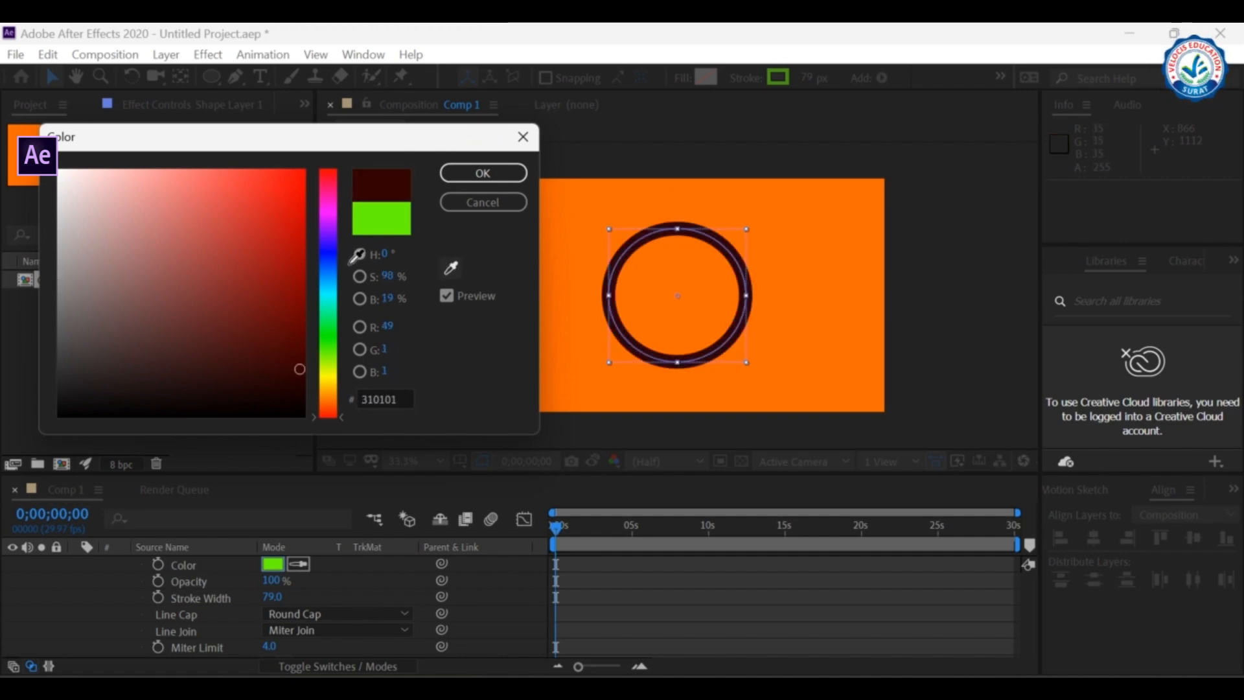
left_click(337, 385)
mouse_move(302, 225)
left_mouse_down()
mouse_move(289, 248)
mouse_move(233, 211)
mouse_move(232, 252)
left_mouse_up()
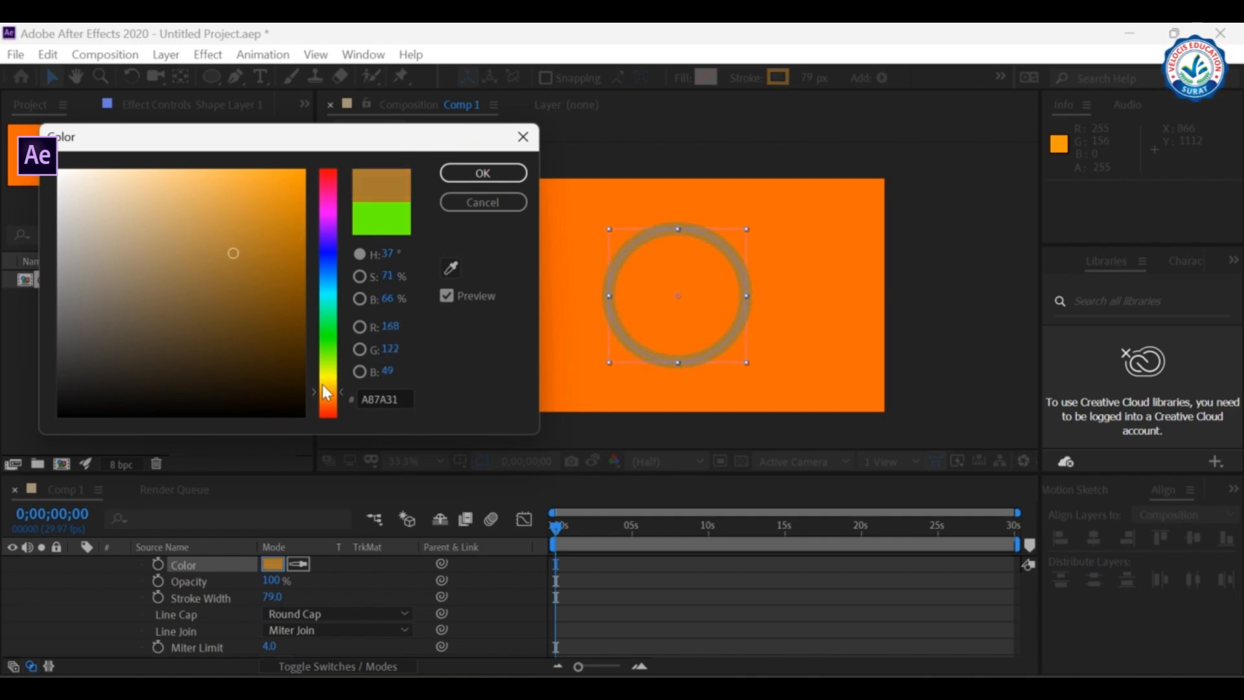
left_click_drag(312, 387, 314, 392)
left_click_drag(262, 248, 347, 258)
left_click(483, 173)
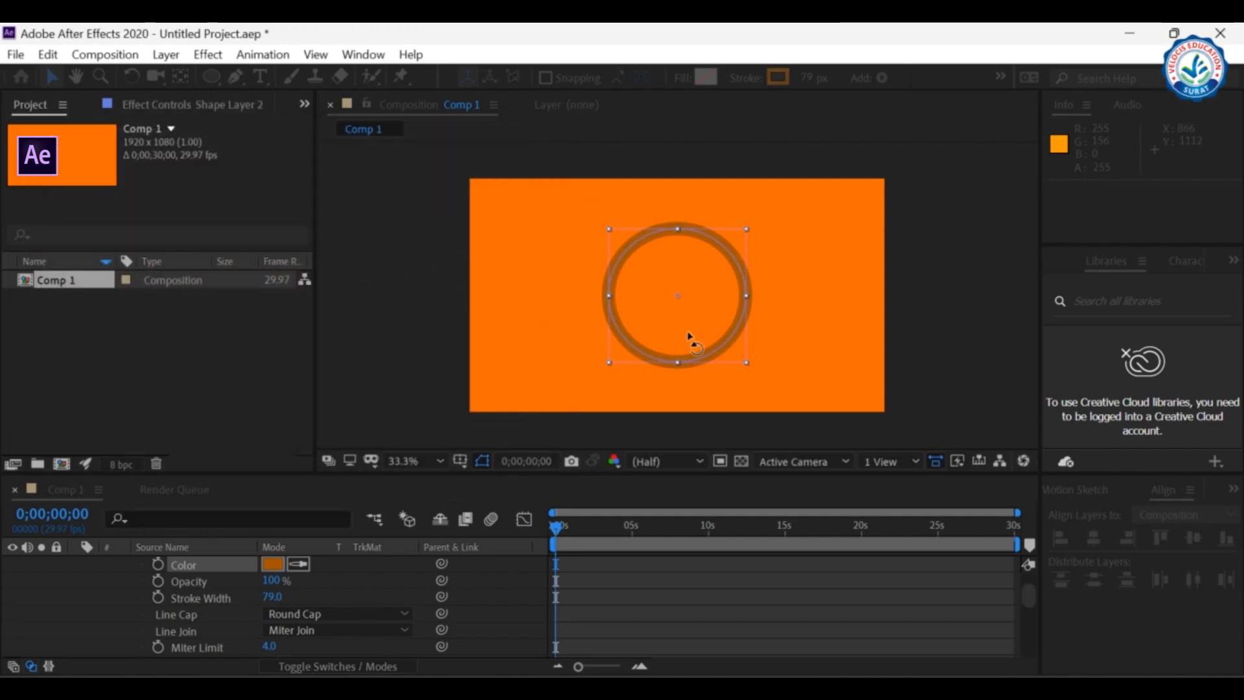
- Place the collapsed Shape Layer 1 above Shape Layer 2 and set Shape Layer 2's stroke width to 123 px
key("u")
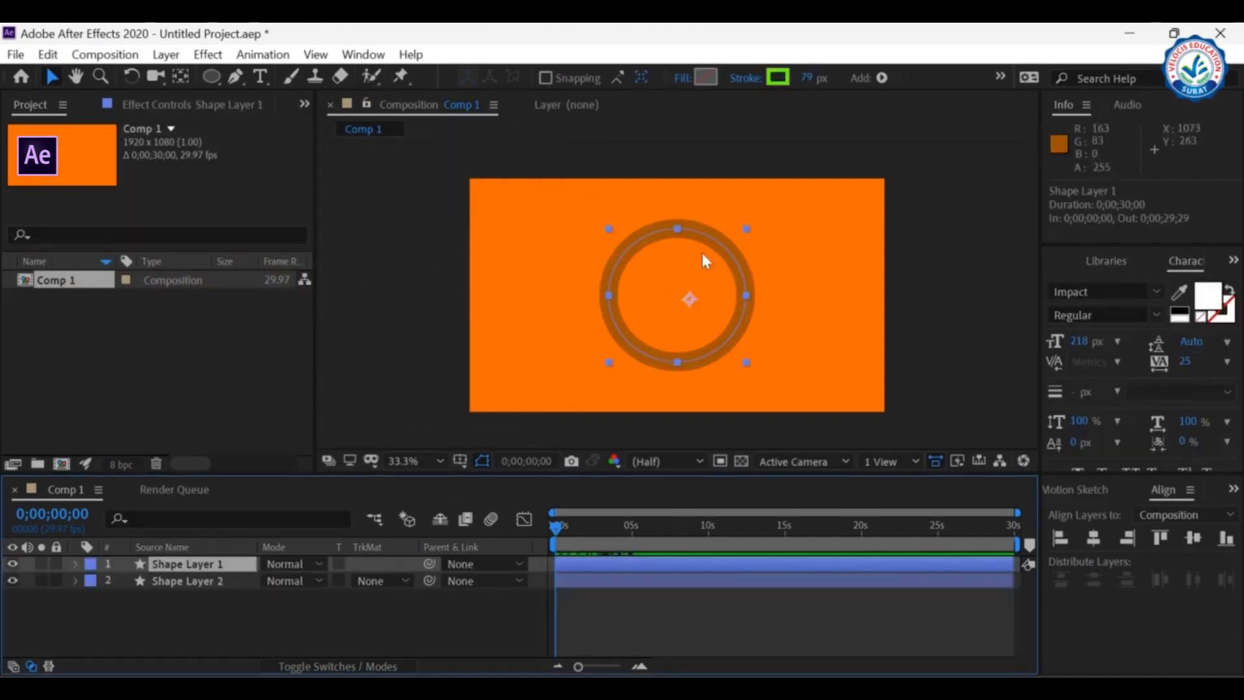
left_click(181, 581)
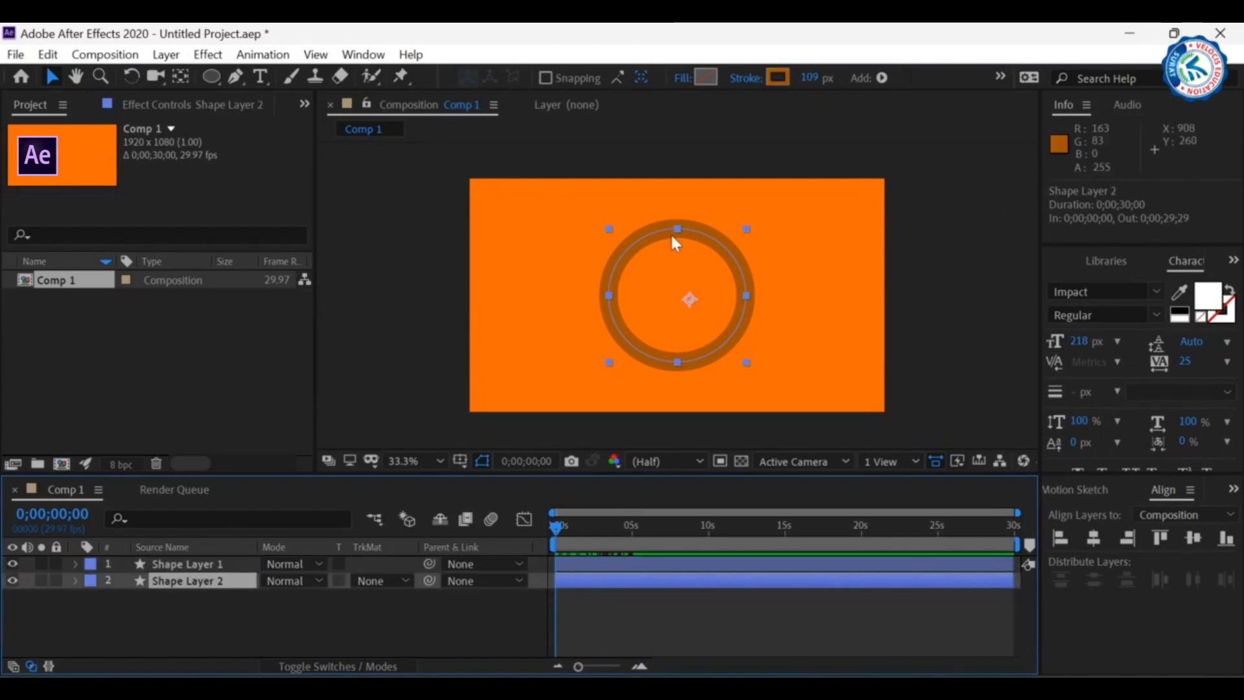
left_click_drag(808, 79, 826, 78)
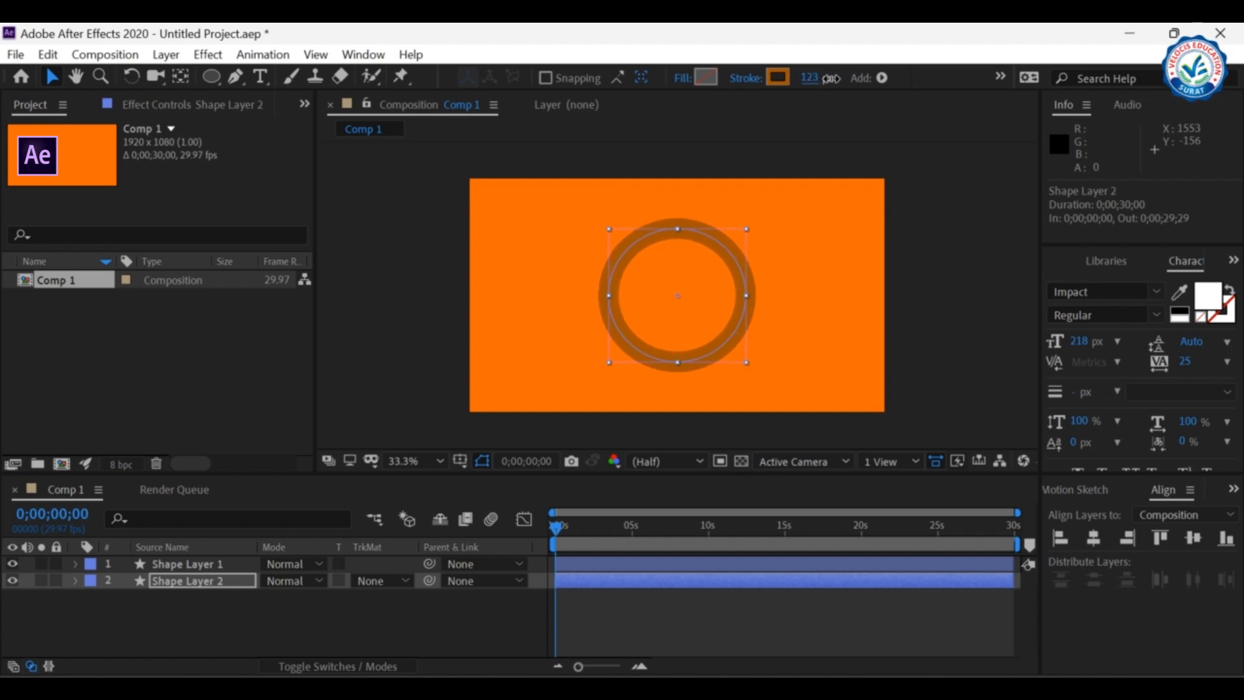
- Move the playhead to 0;00;02;07 to check the green ring over the brown one, leaving no layer selected
left_click(180, 564)
mouse_move(555, 521)
left_mouse_down()
mouse_move(606, 516)
mouse_move(565, 523)
mouse_move(588, 516)
left_mouse_up()
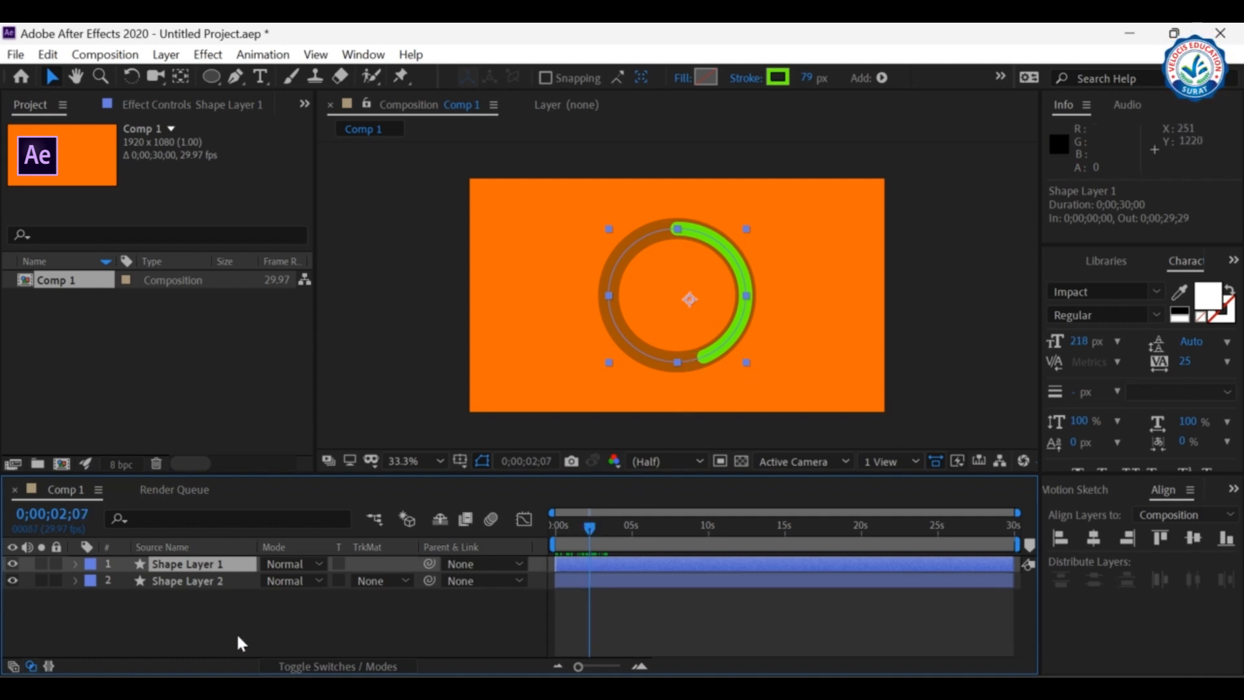
left_click(262, 626)
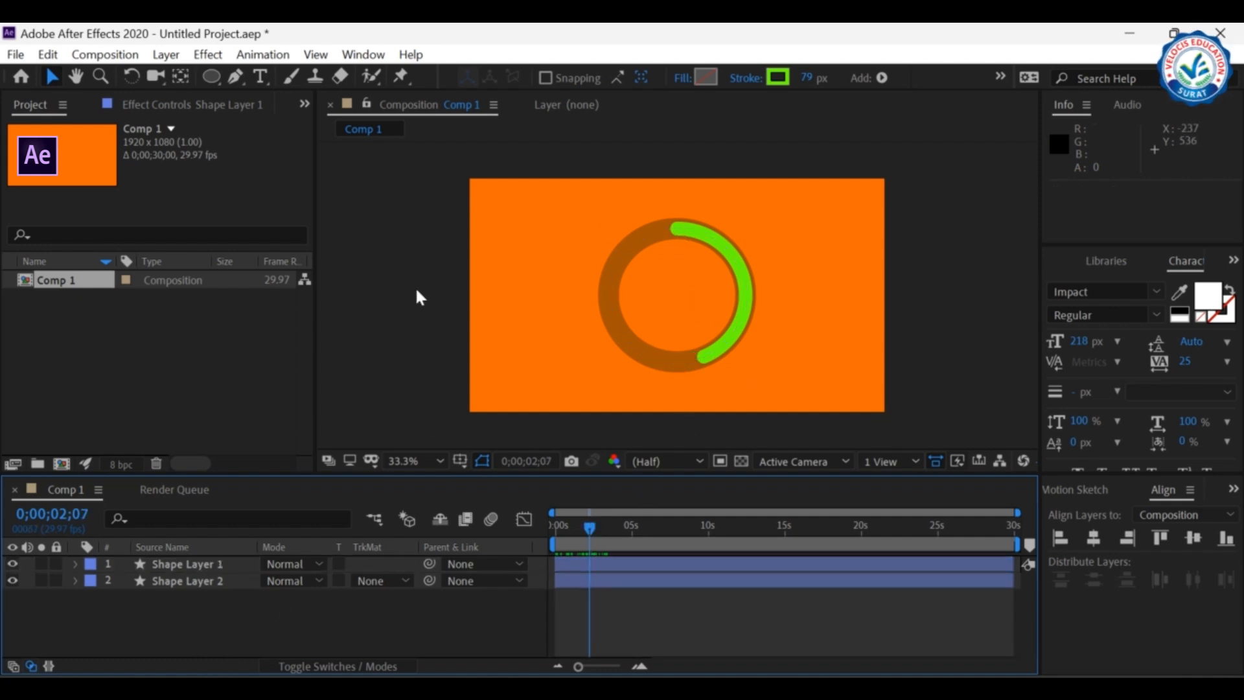
- Add a white text layer reading 00 inside the ring in Impact Regular at 218 px
left_click(261, 76)
left_click(648, 294)
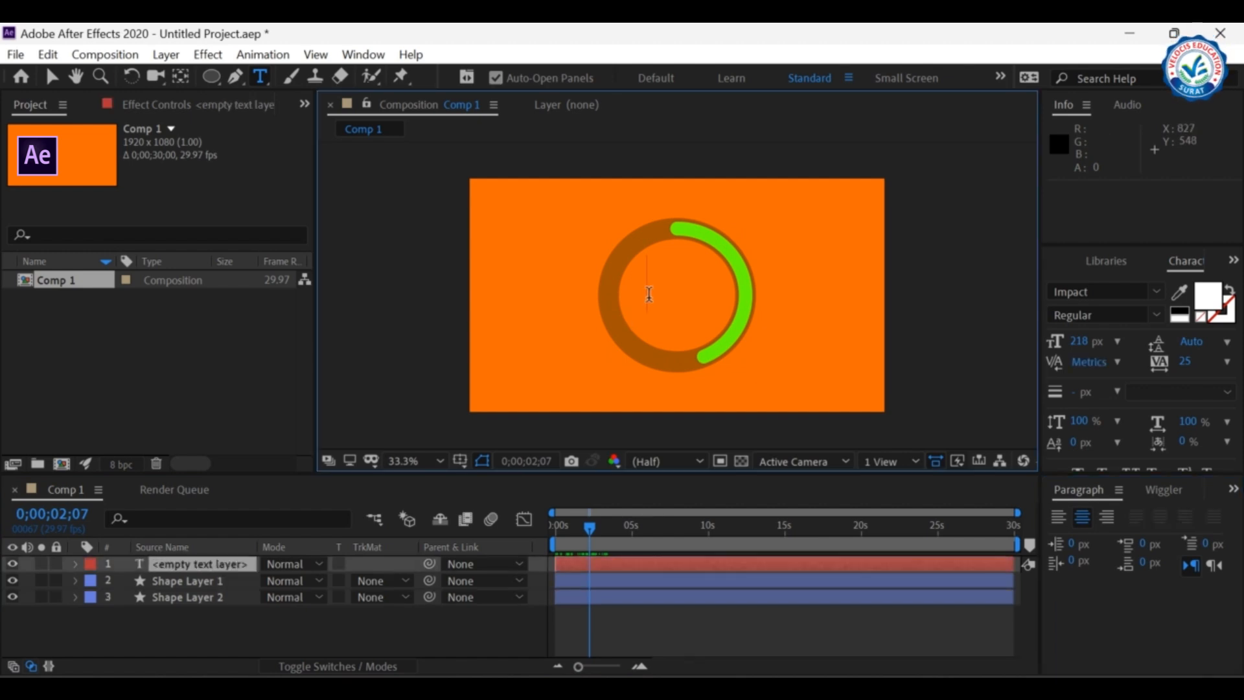
type("00")
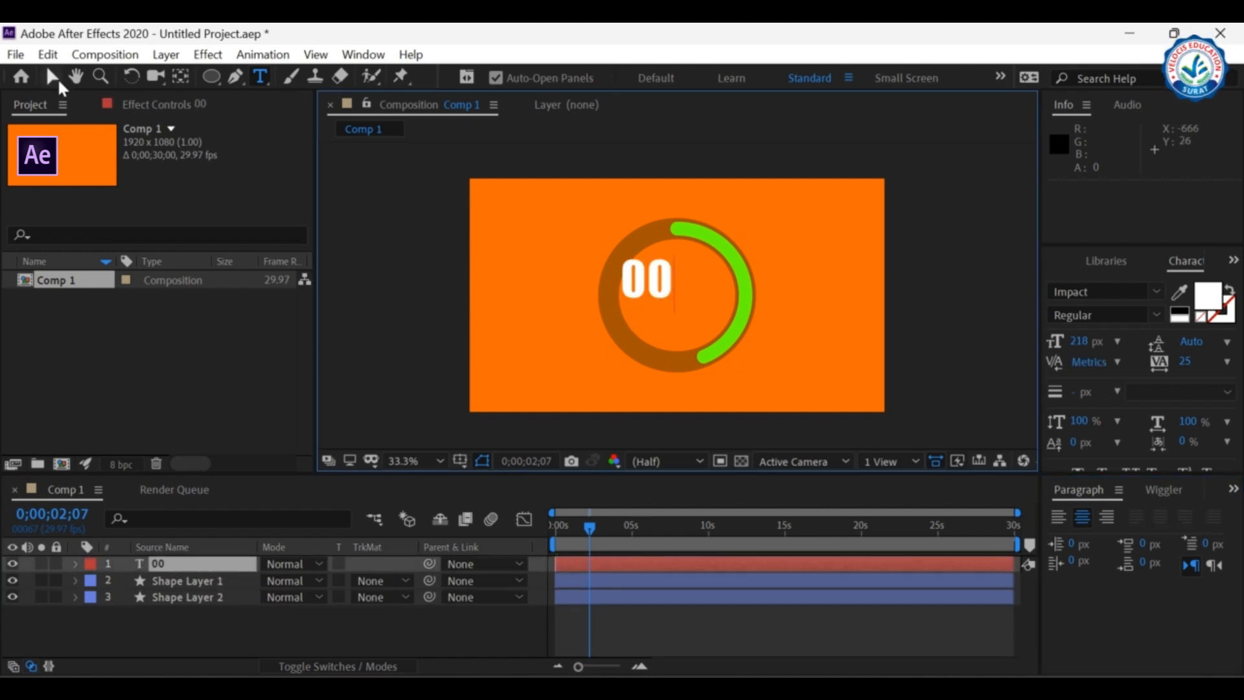
- Scale down the 00 text and move it near the ring's centre, at position 930, 594
left_click(51, 76)
left_click_drag(673, 260, 673, 275)
left_click_drag(652, 288, 676, 298)
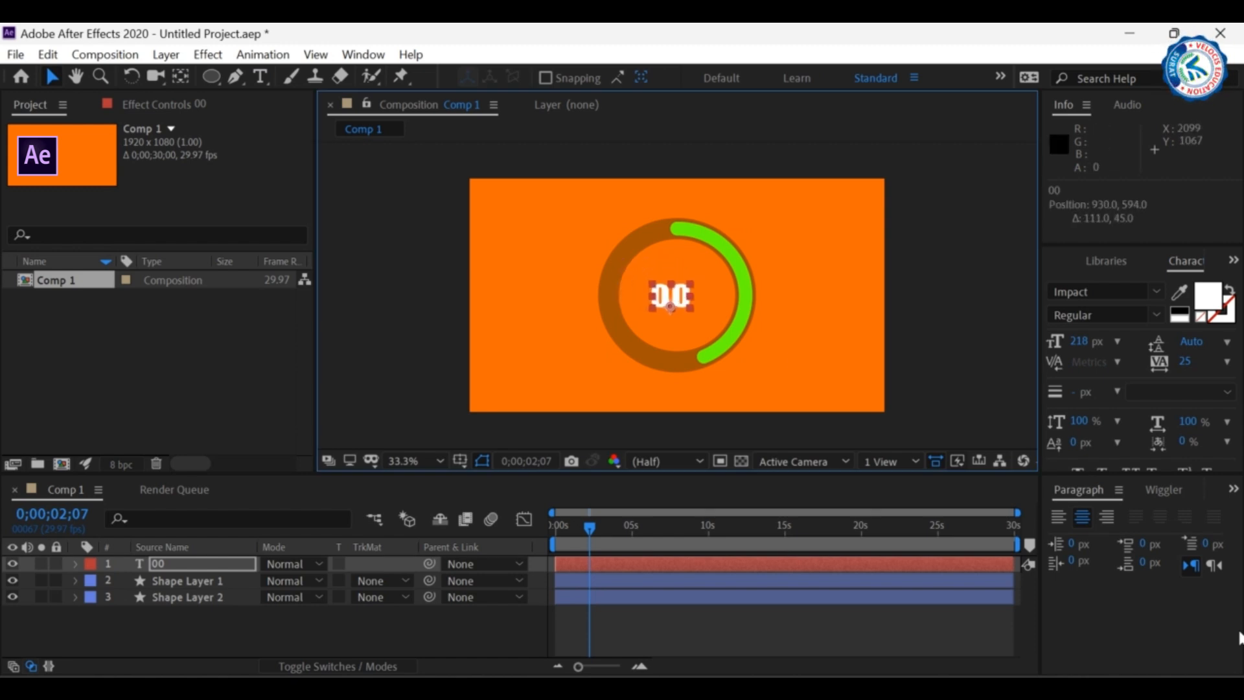
- Show the Align options, center the 00 text horizontally in the composition and scrub to 0;00;01;25
left_click(1089, 514)
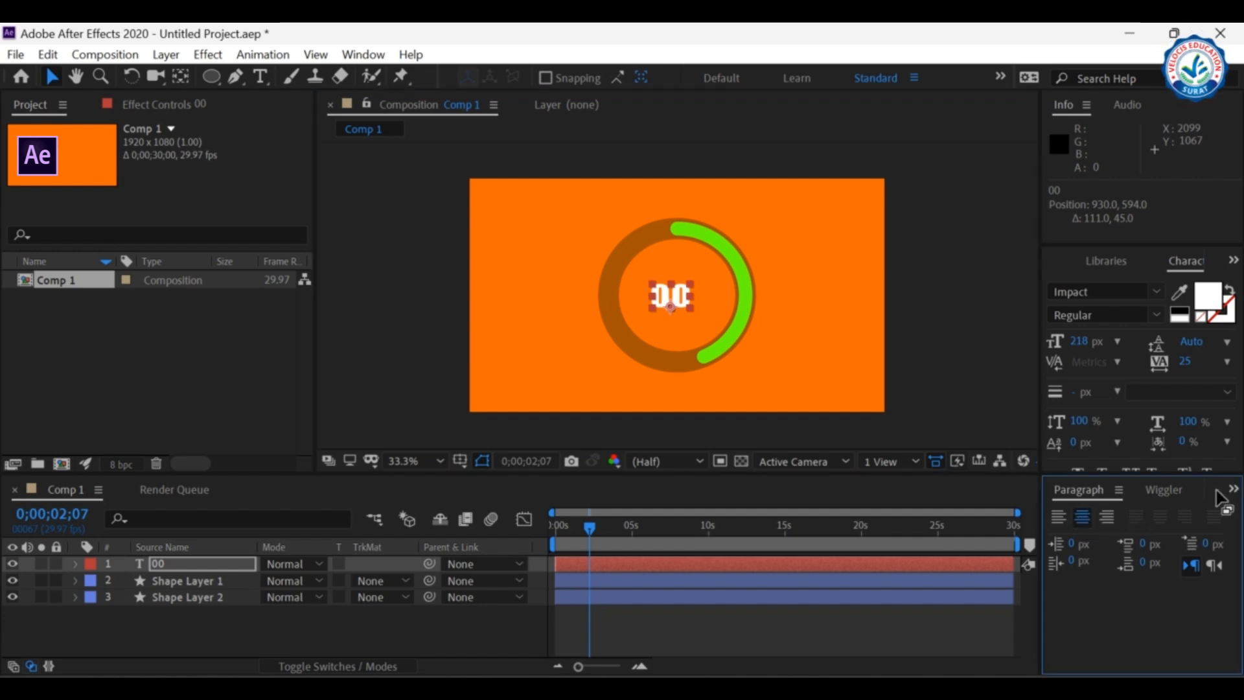
left_click(1233, 490)
left_click(1173, 577)
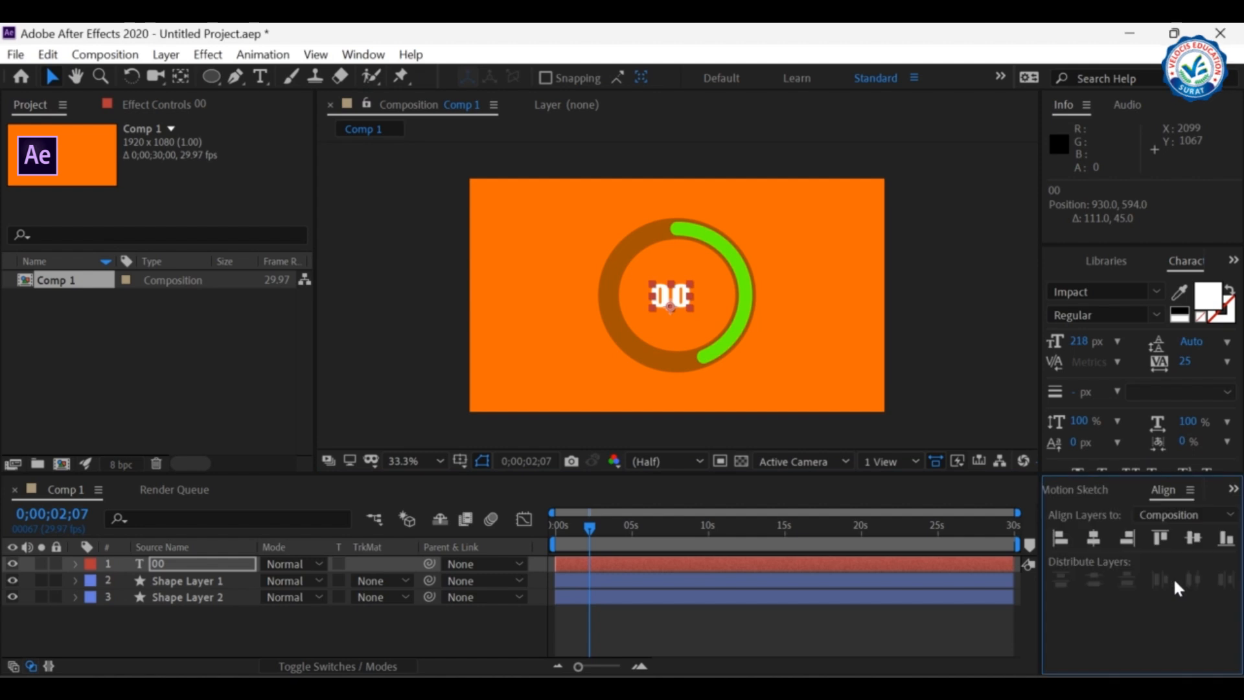
left_click(363, 54)
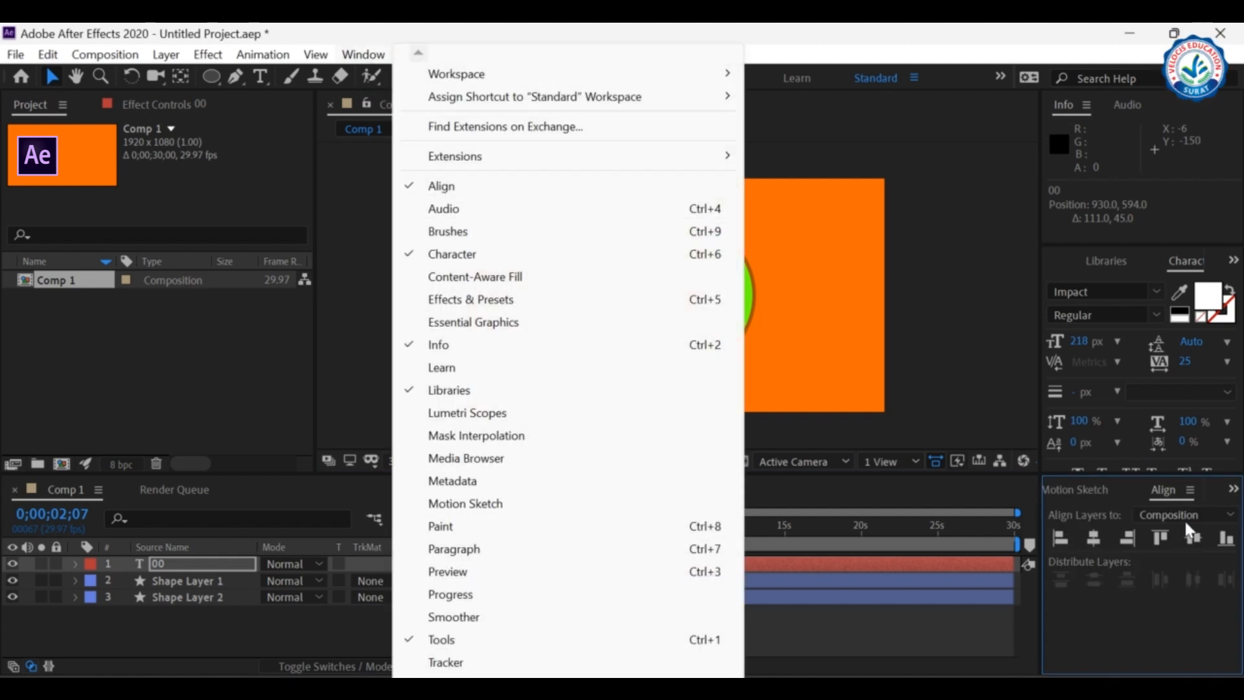
left_click(1166, 610)
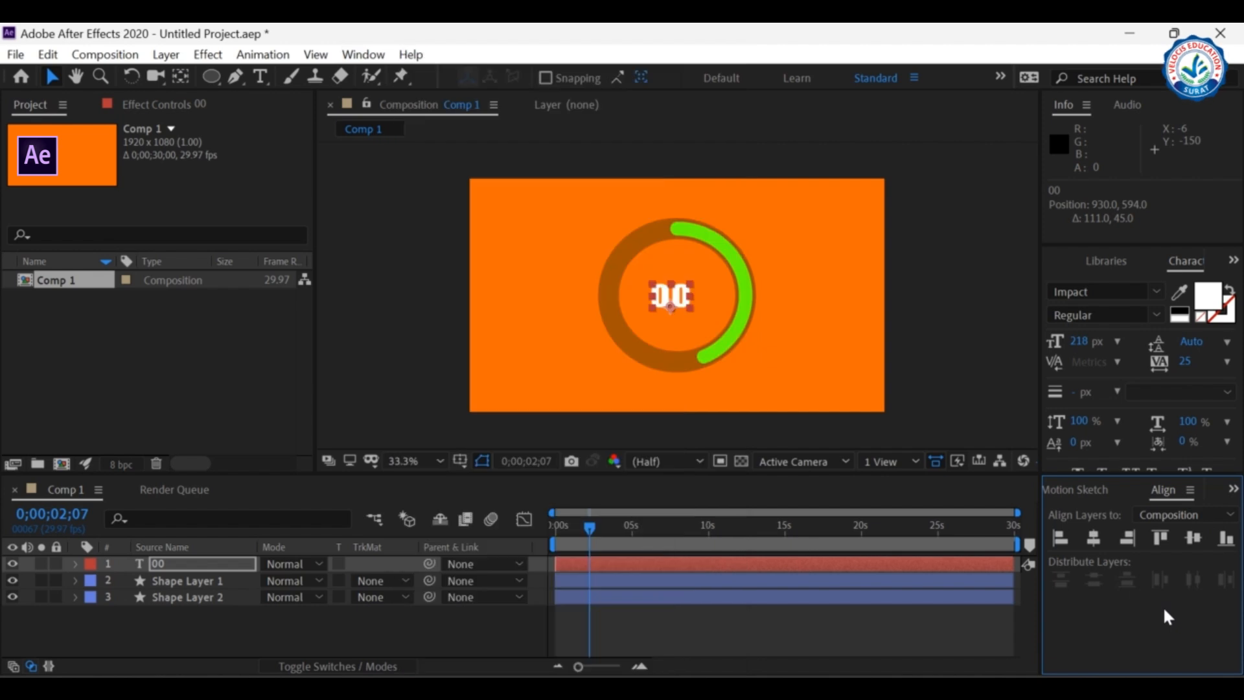
left_click(1099, 545)
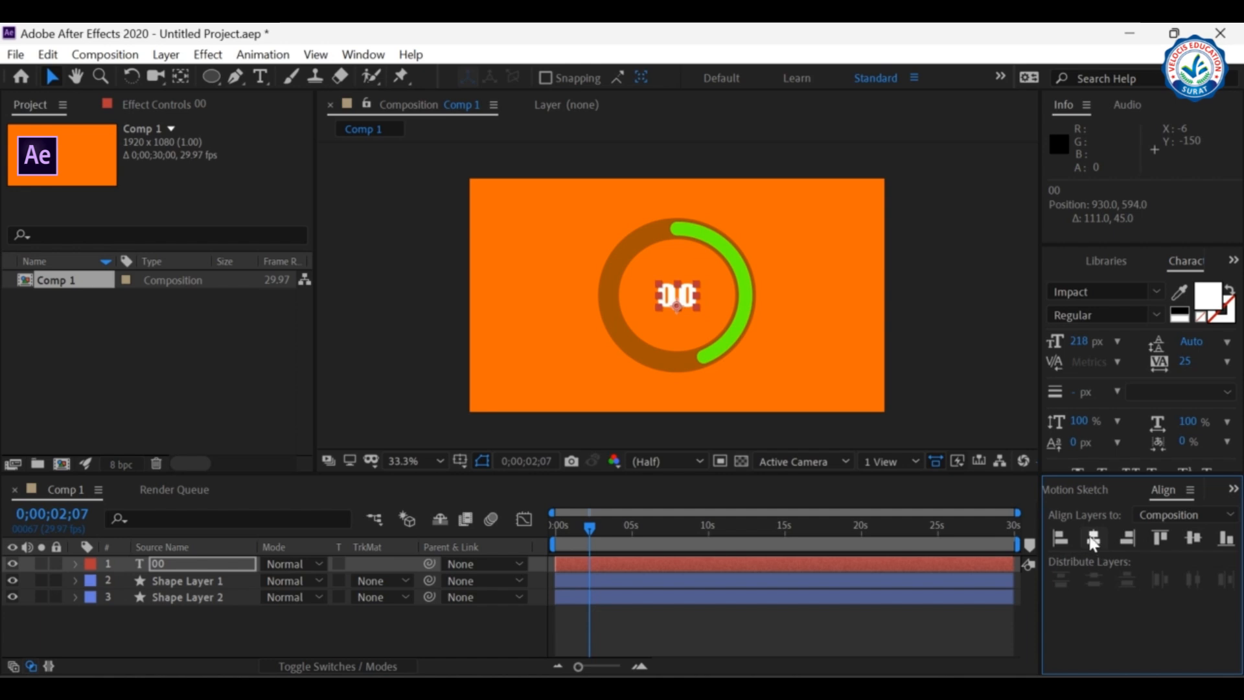
mouse_move(586, 527)
left_mouse_down()
mouse_move(559, 527)
mouse_move(584, 527)
left_mouse_up()
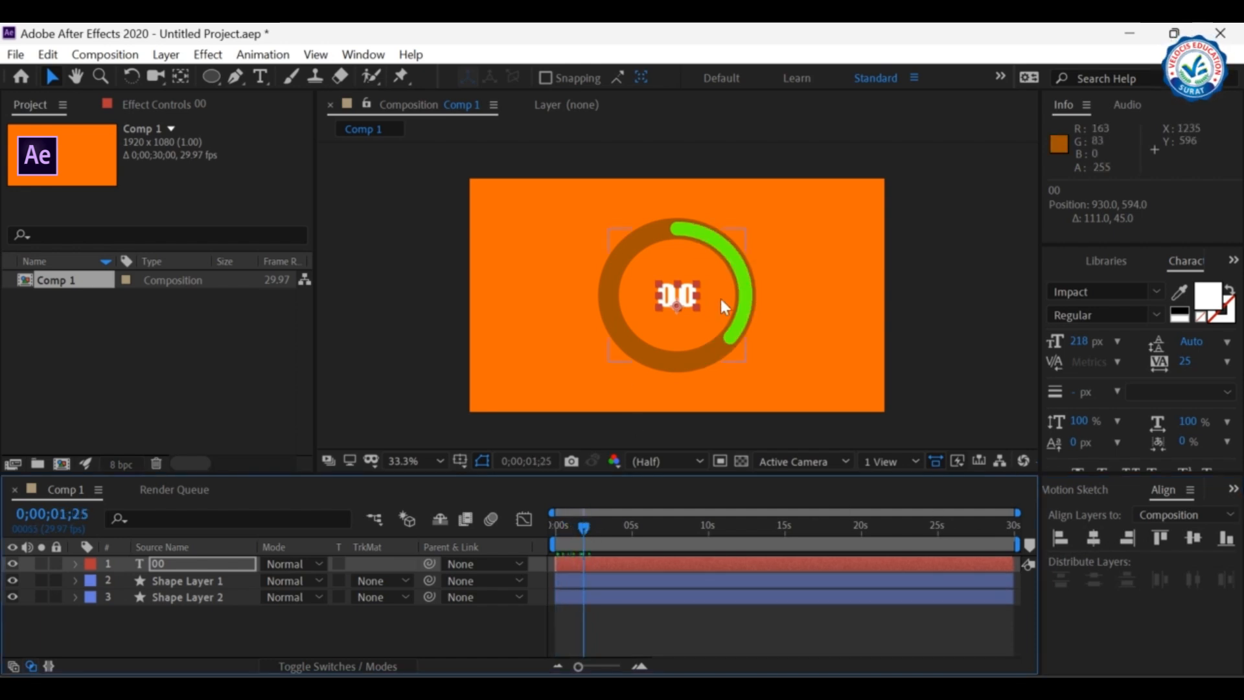
- Link the 00 layer's Source Text to Shape Layer 1's Trim Paths End property and scrub to 0;00;02;14 to check it
left_click(75, 563)
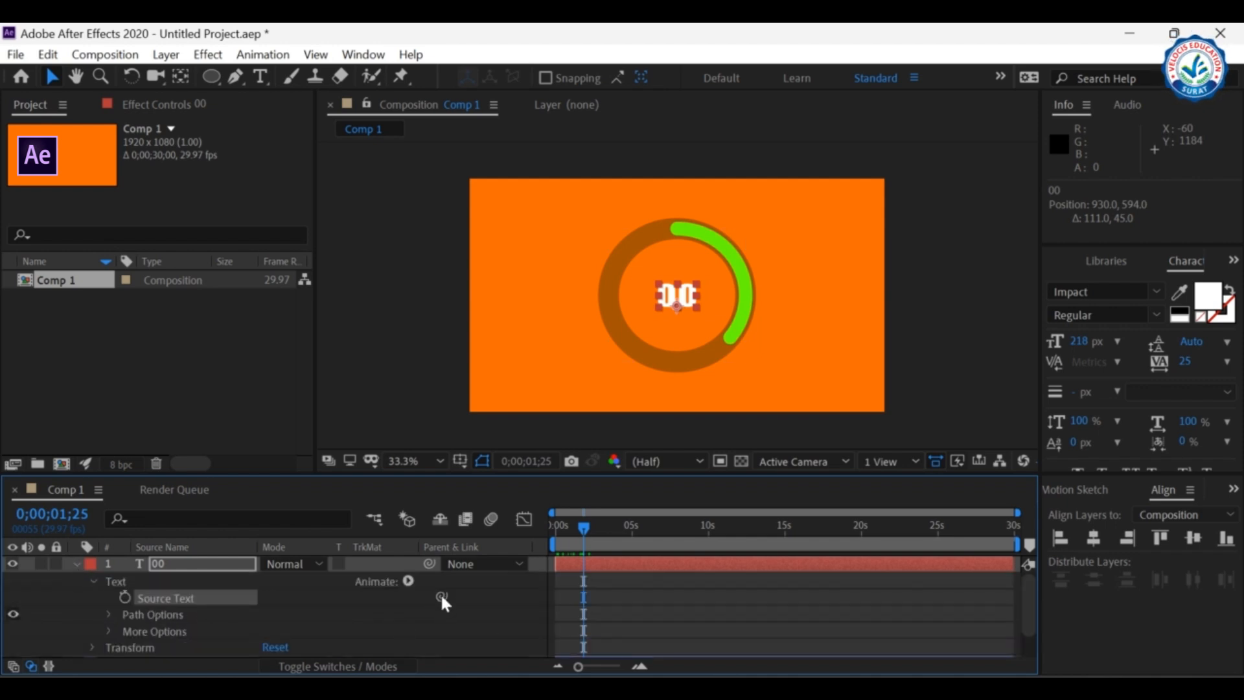
scroll(248, 599, "down", 2)
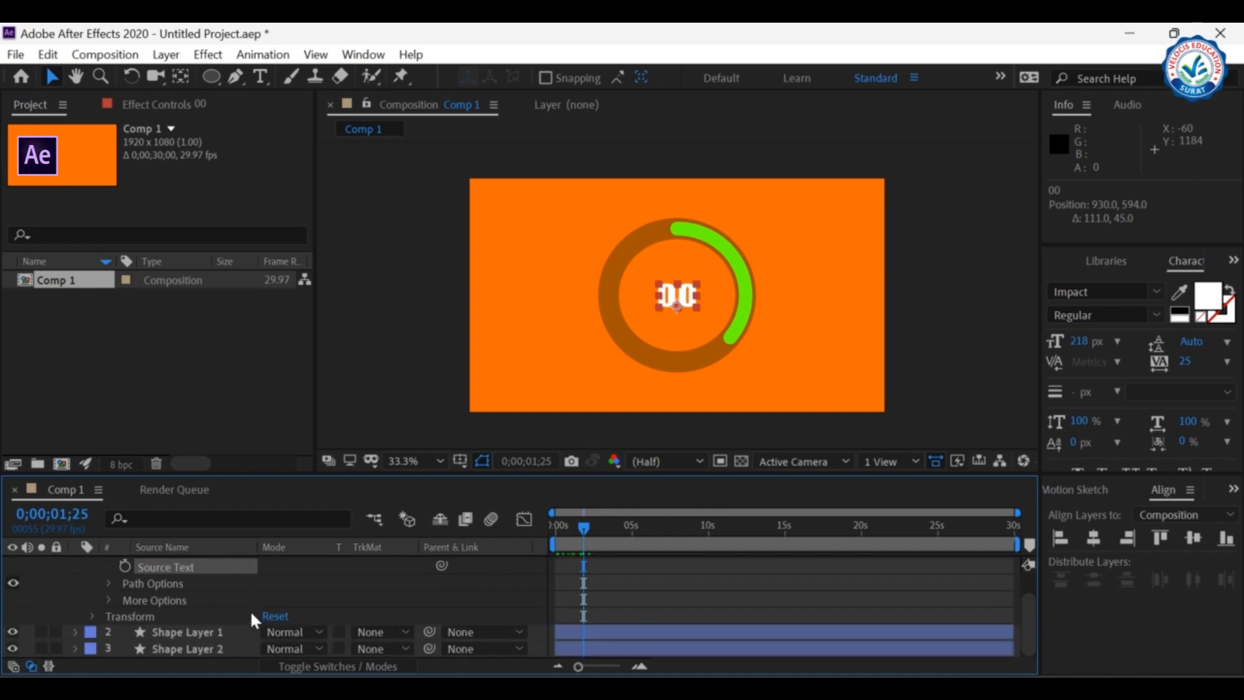
left_click(75, 632)
scroll(239, 624, "down", 3)
scroll(152, 597, "down", 3)
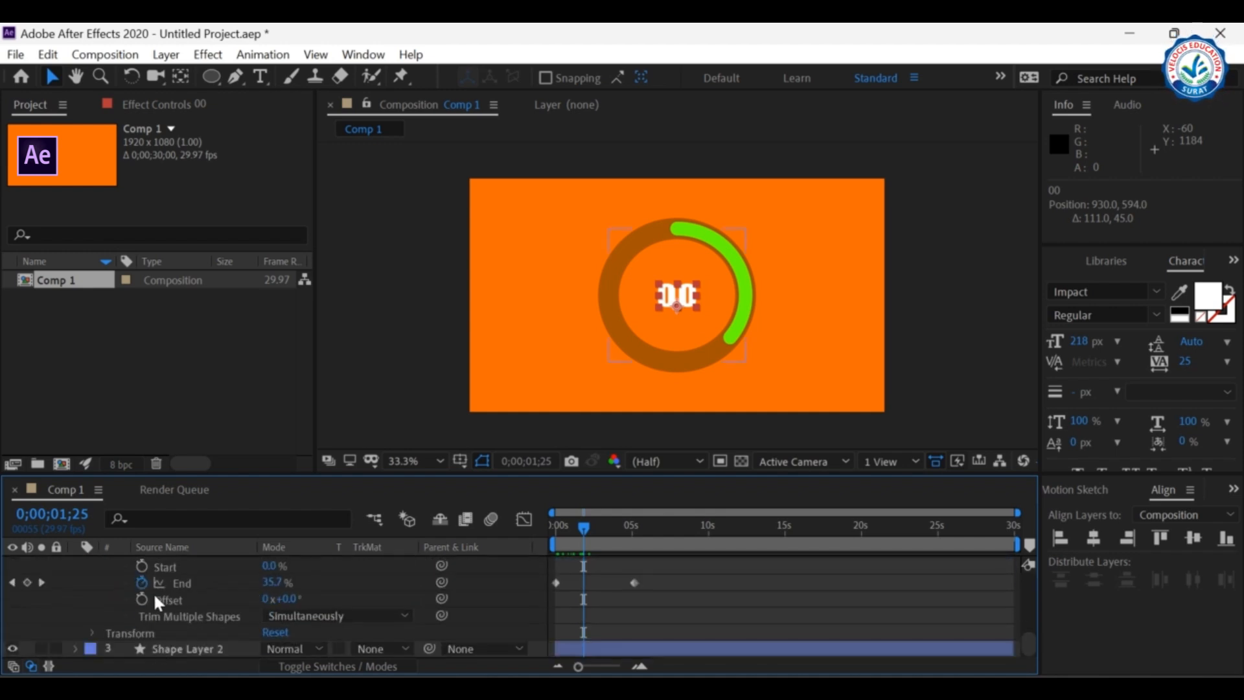
scroll(260, 593, "up", 8)
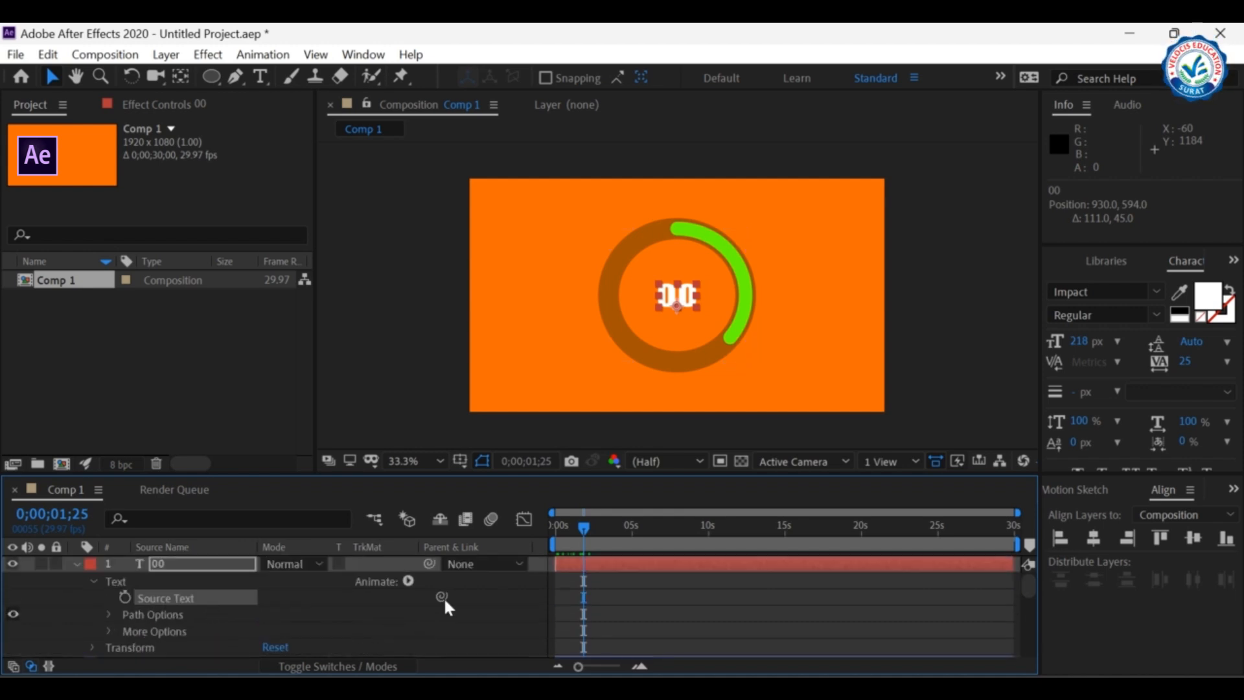
left_click_drag(441, 595, 195, 581)
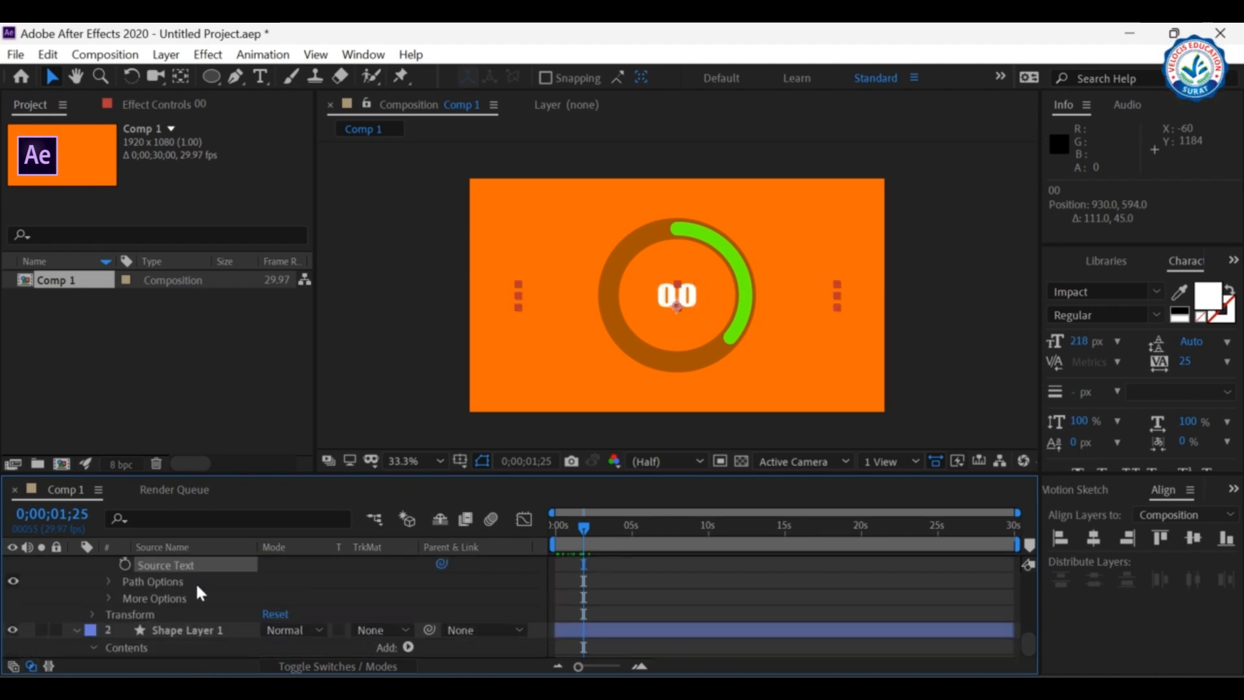
left_click_drag(582, 523, 593, 551)
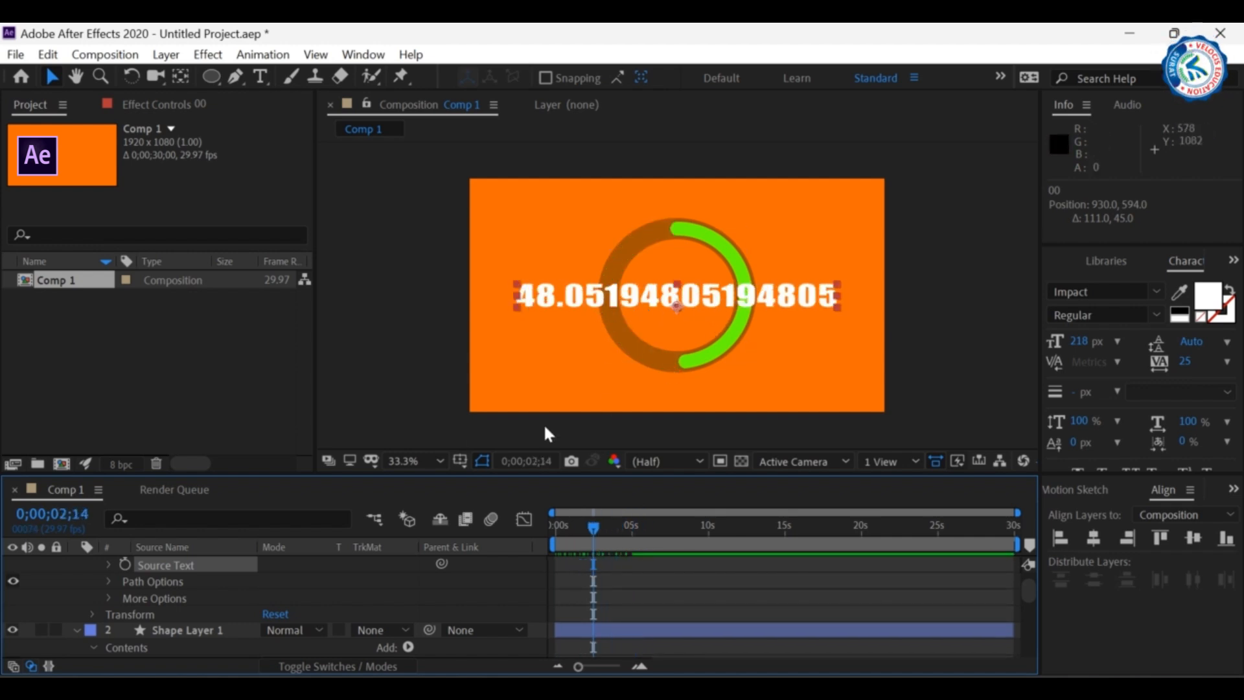
- Return to 0;00;00;00 and give Shape Layer 1's Trim Paths End the expression Math.round(value)
scroll(211, 619, "down", 6)
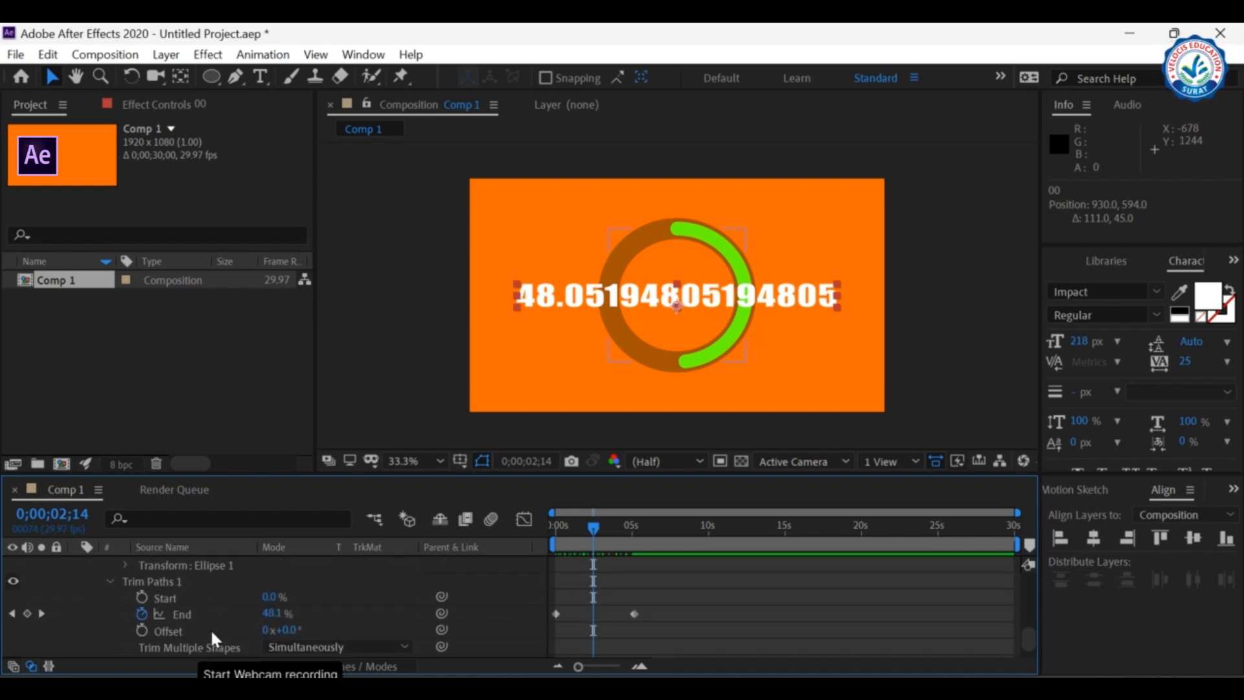
left_click_drag(593, 523, 546, 551)
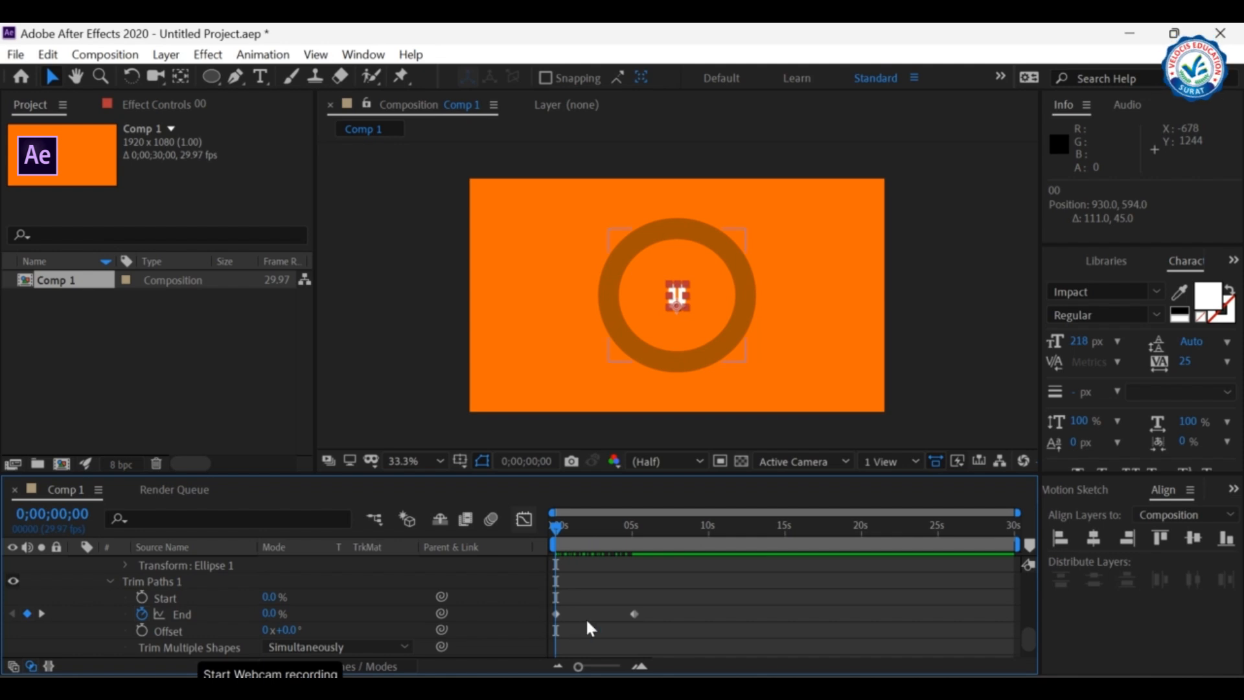
left_click(141, 614, "alt")
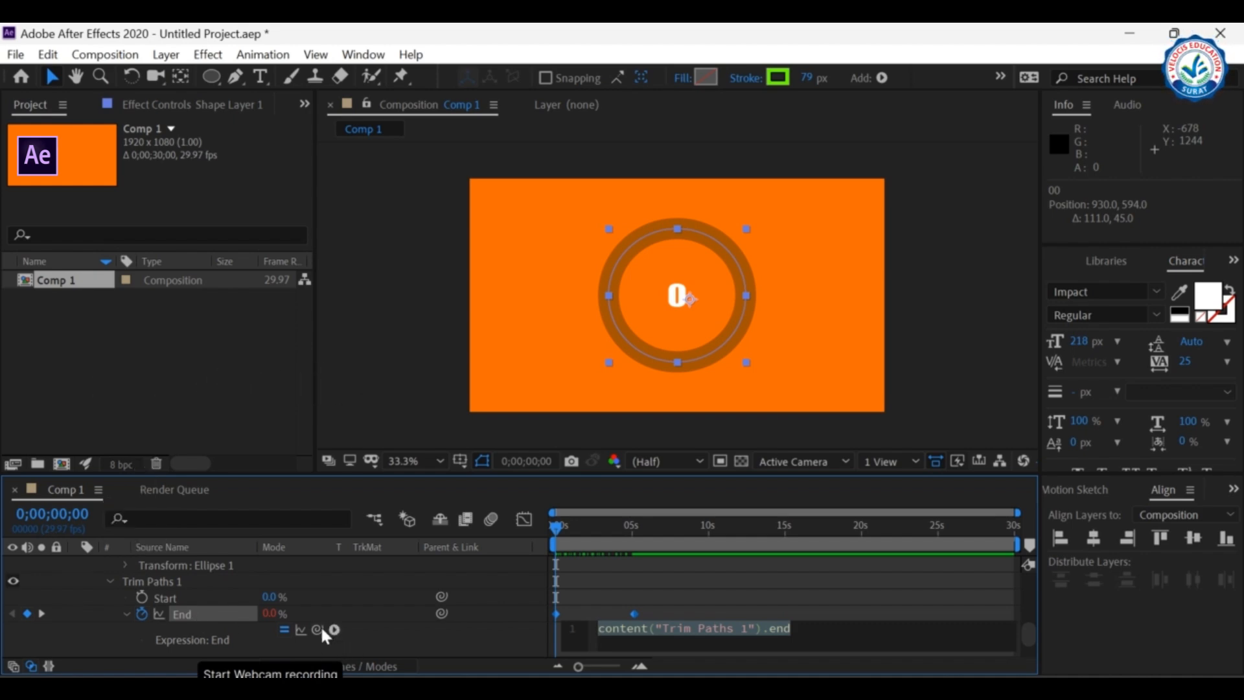
left_click(334, 629)
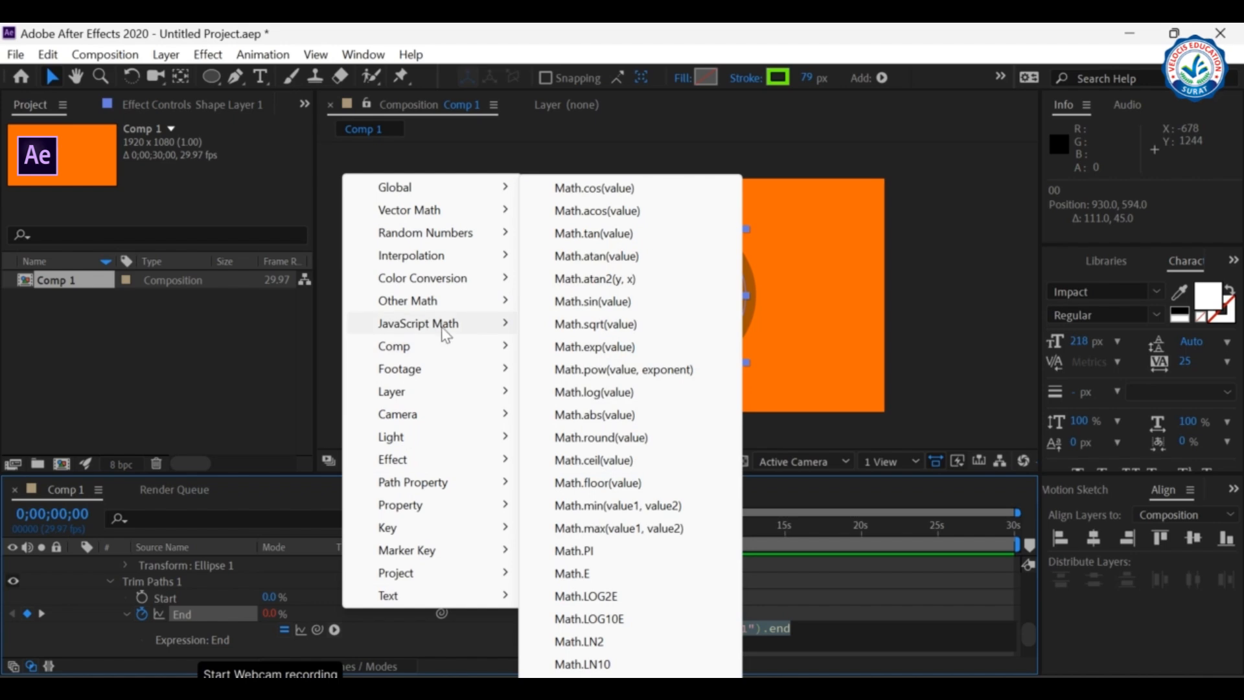
mouse_move(438, 333)
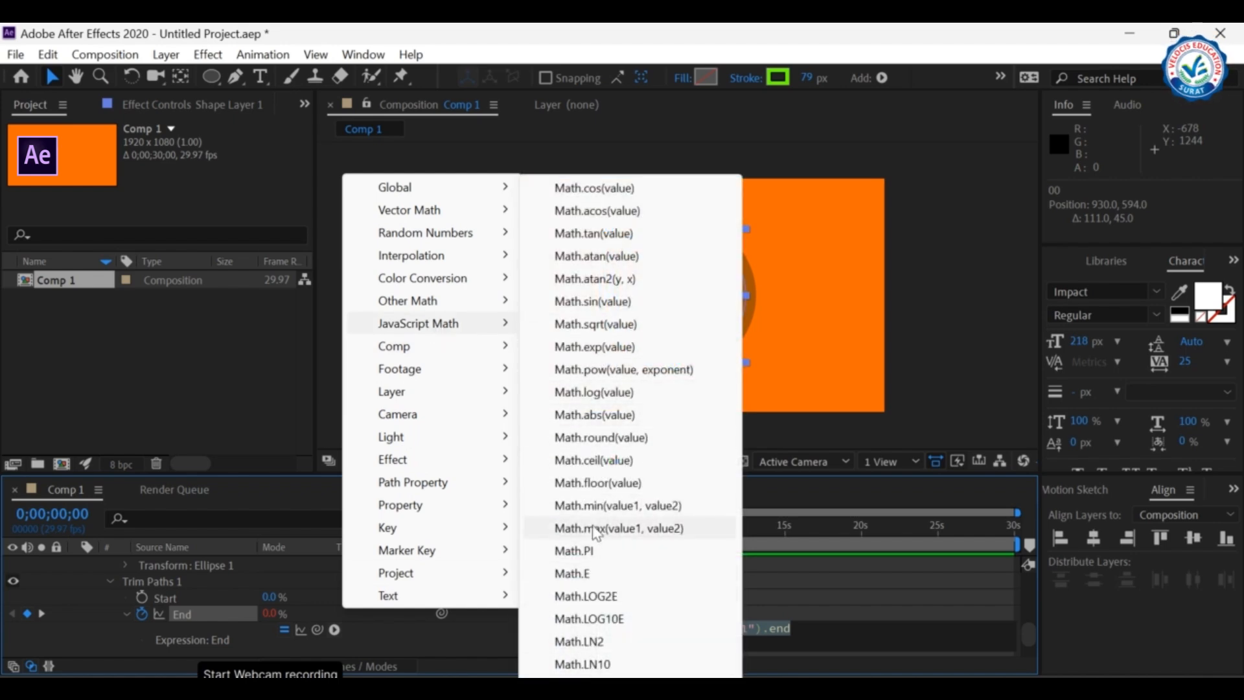
left_click(634, 438)
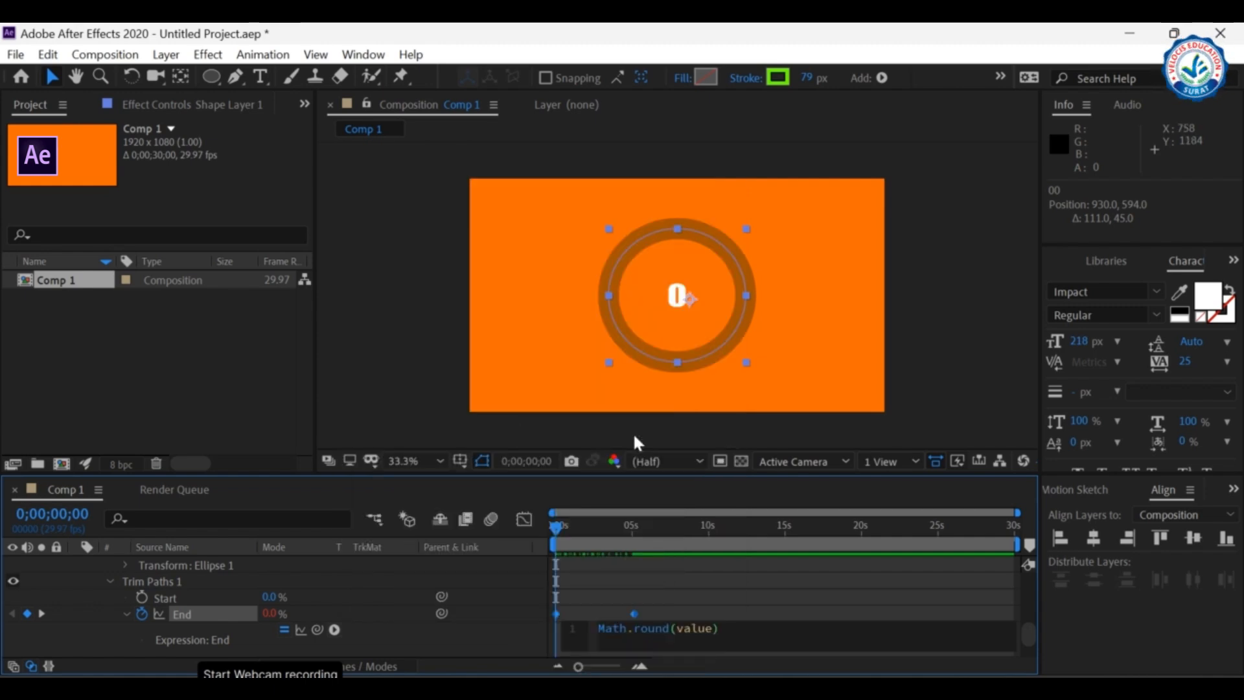
mouse_move(553, 526)
left_mouse_down()
mouse_move(623, 531)
mouse_move(507, 547)
left_mouse_up()
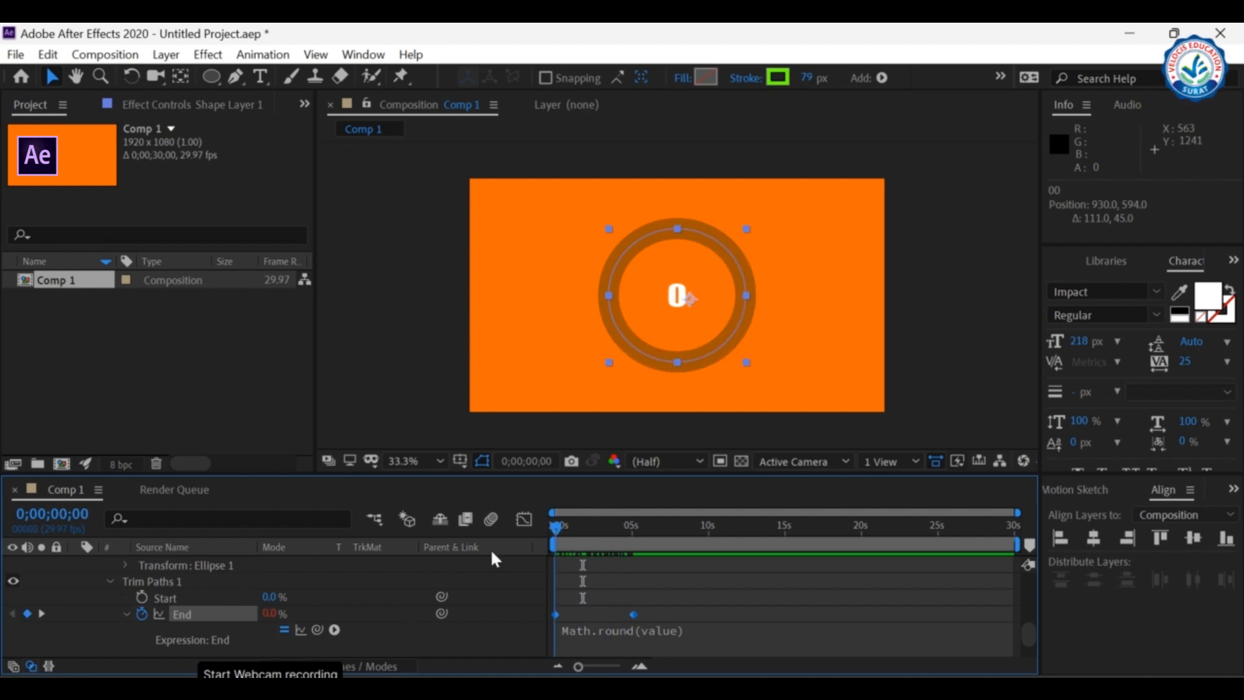
- Preview the ring and number animation from the start, stopping at 0;00;05;23
key("space")
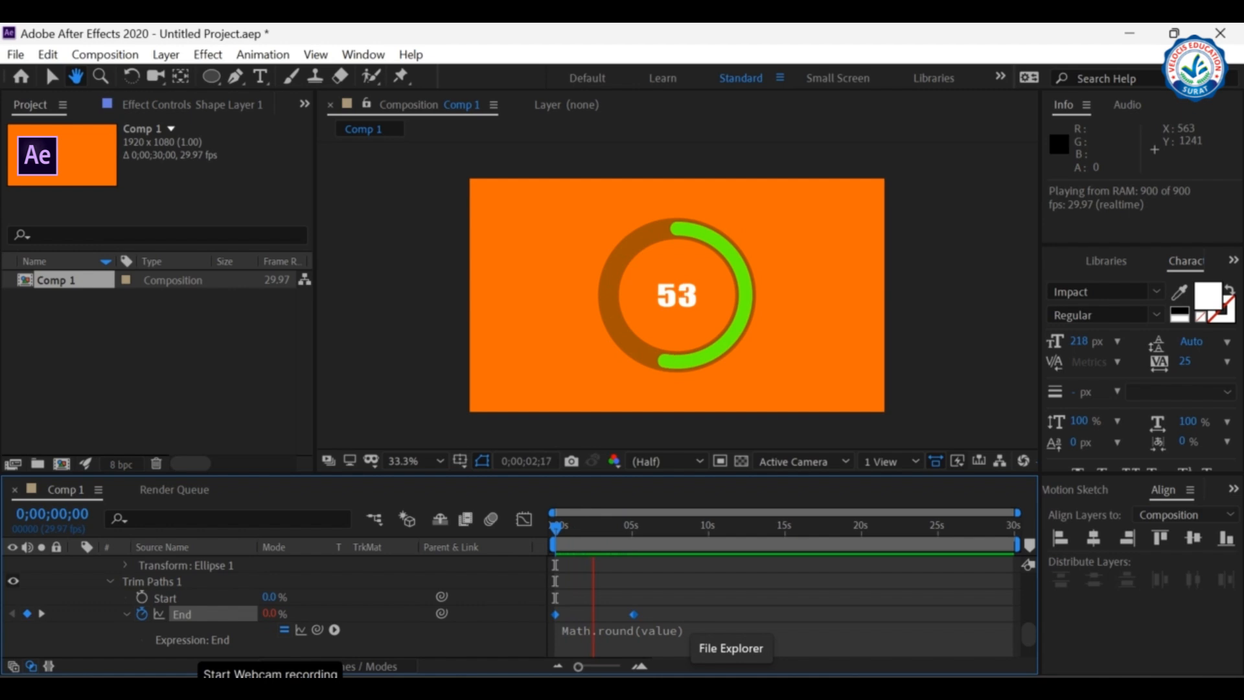
key("v")
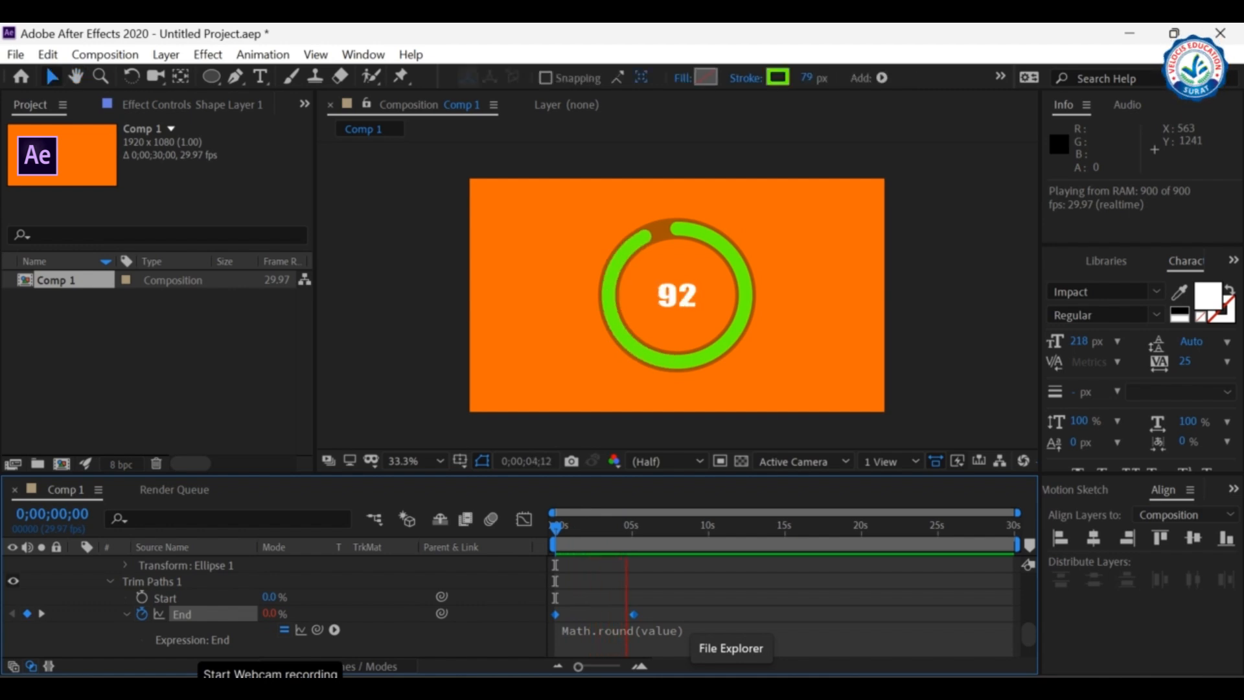
key("space")
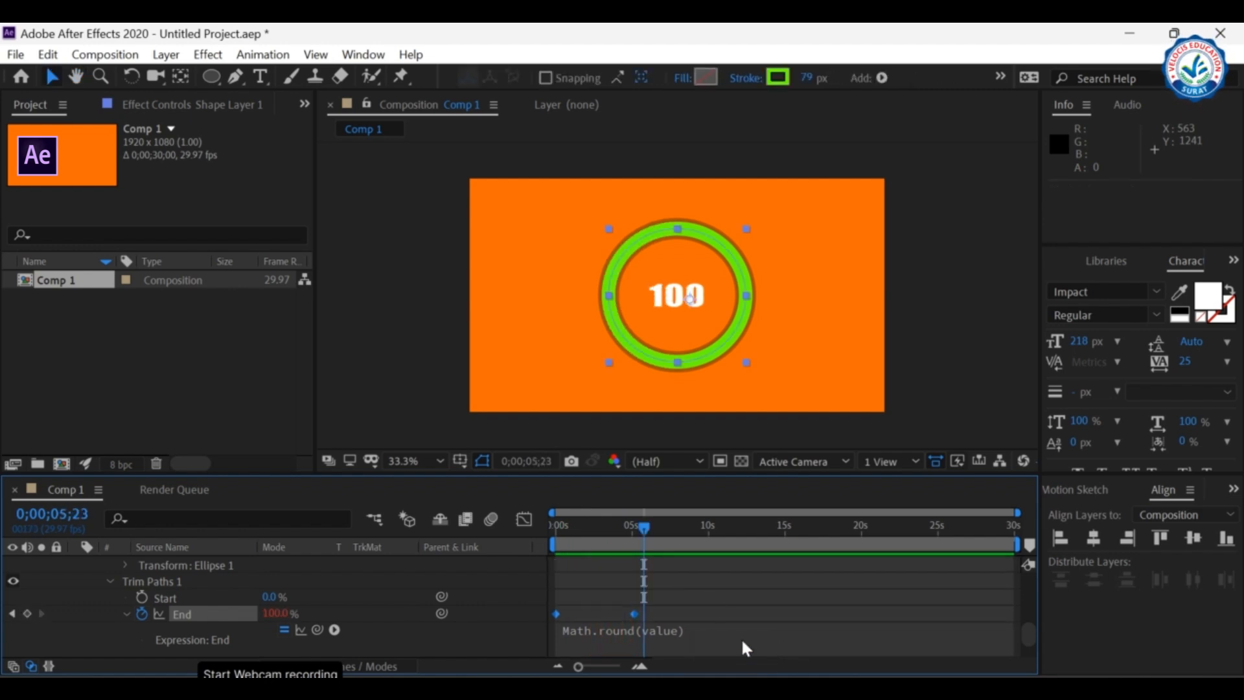
- End the work area at 0;00;05;16 and preview the counting ring within it from the start
left_click_drag(648, 529, 547, 527)
key("n")
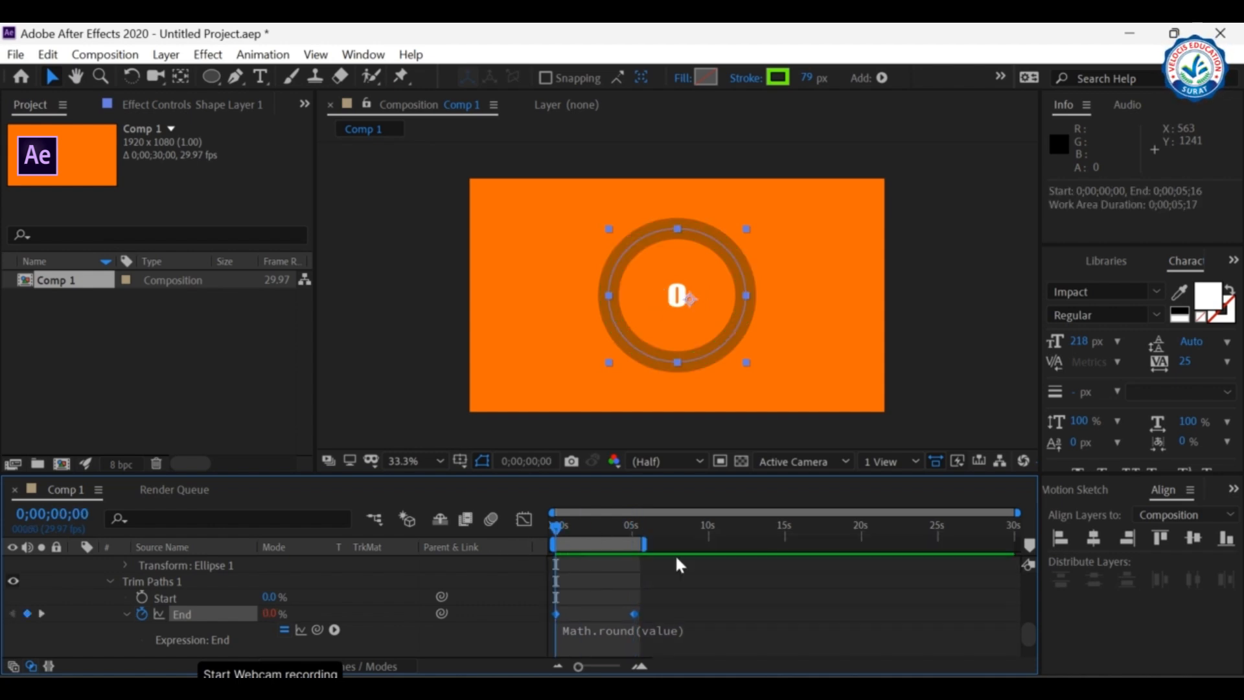
key("space")
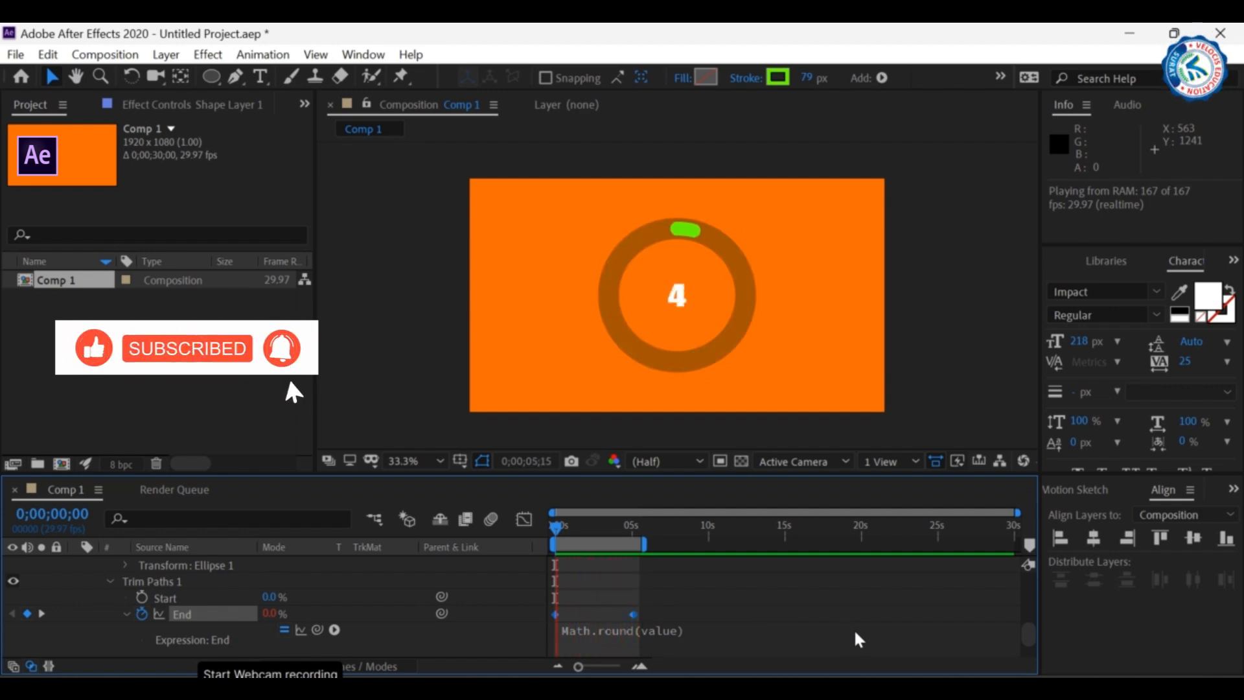
key("space")
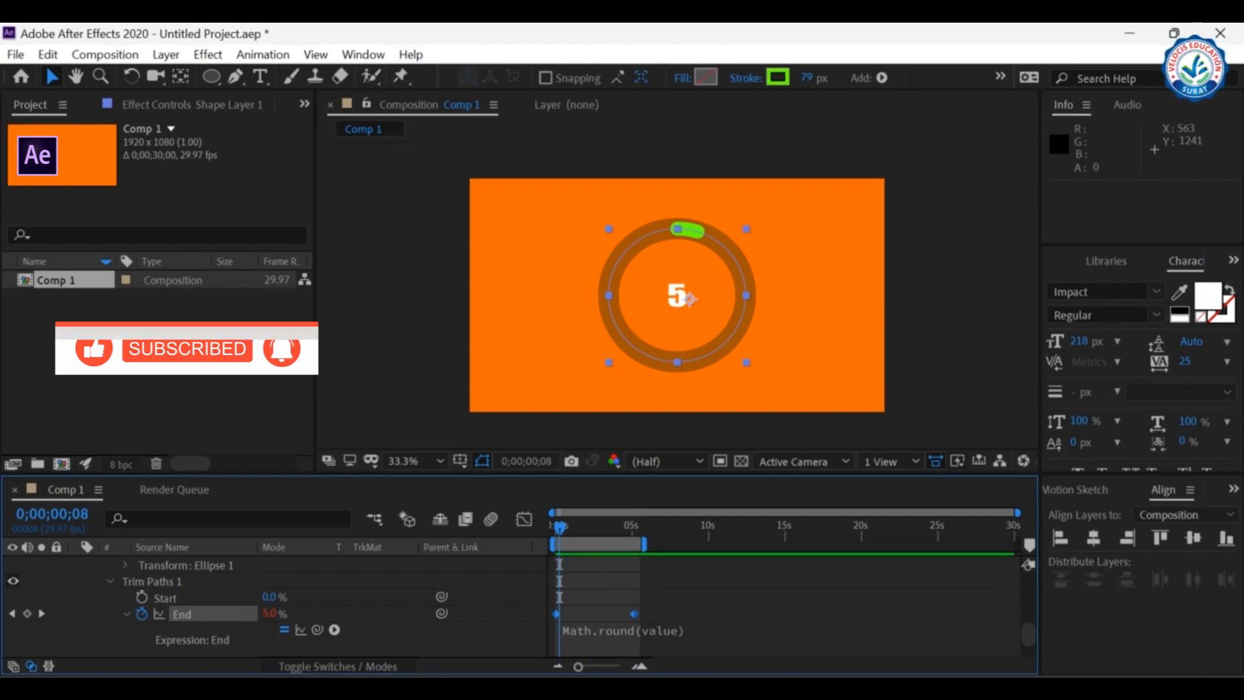